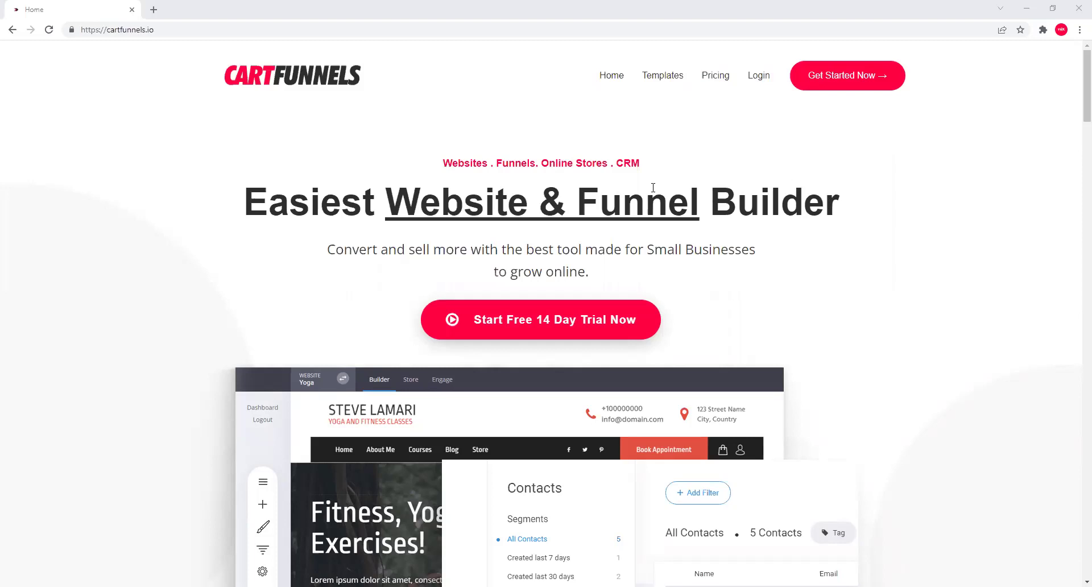
# Load the cartfunnels.io website in the browser.
pyautogui.scroll(-2, 653, 187)
pyautogui.scroll(2, 706, 245)
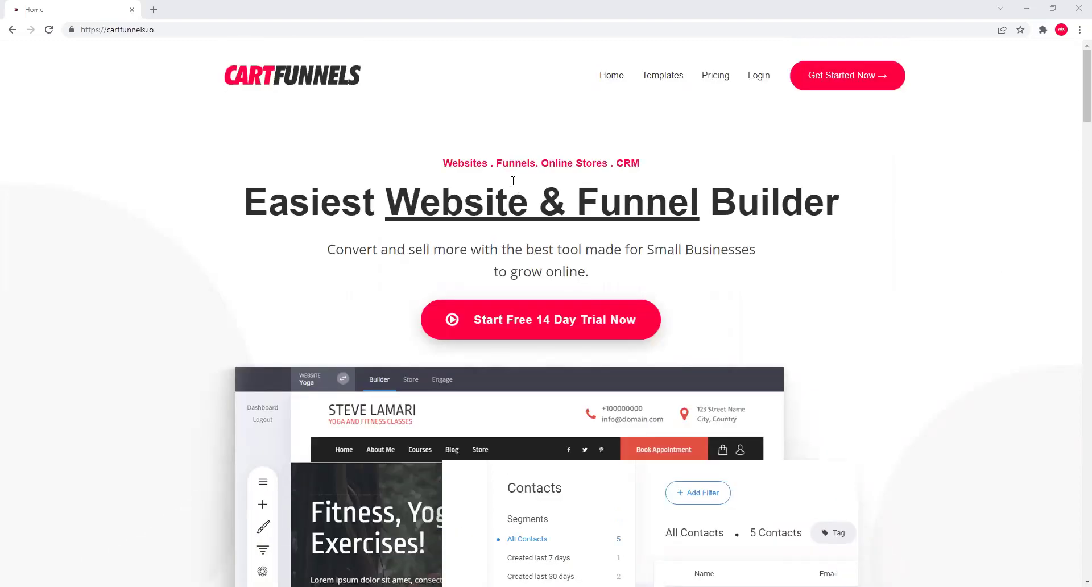
pyautogui.click(235, 30)
pyautogui.write('ca')
pyautogui.press('Right')
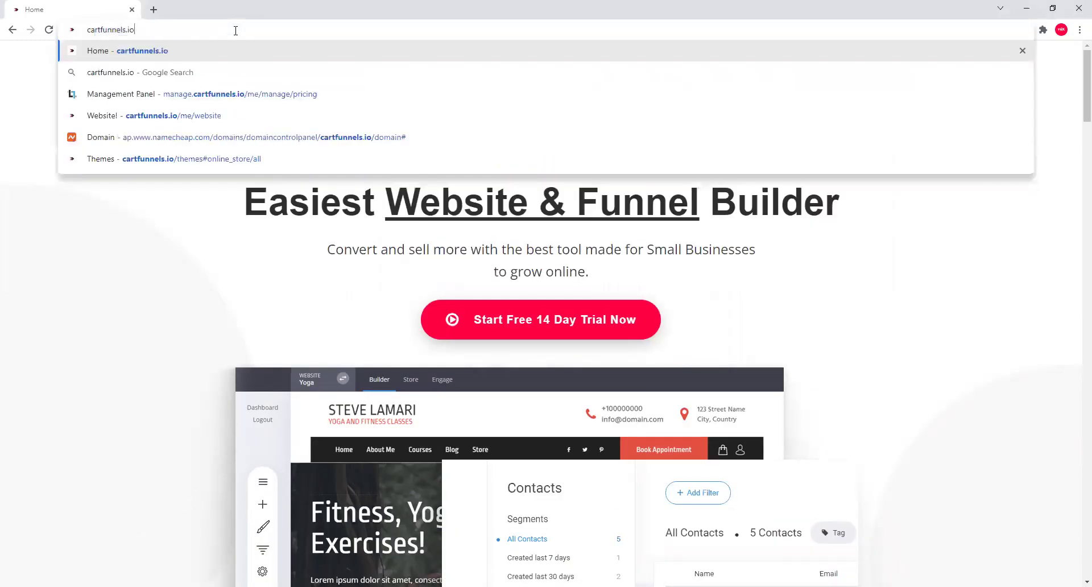
pyautogui.hotkey('ctrl', 'a')
pyautogui.write('caR')
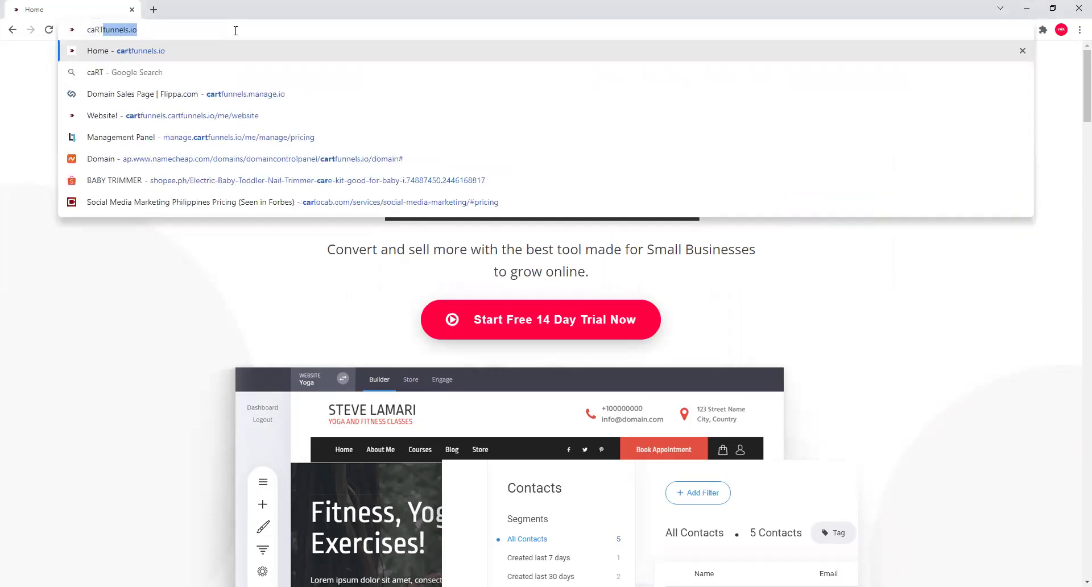
pyautogui.press('Delete')
pyautogui.press('BackSpace')
pyautogui.write('rtfunnels.cii')
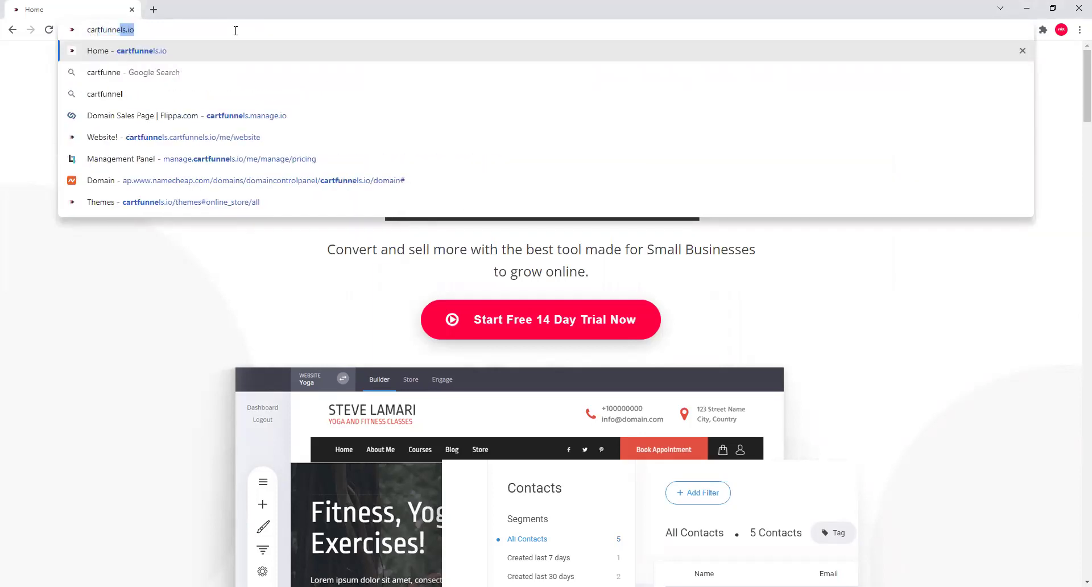
pyautogui.press('BackSpace')
pyautogui.press('BackSpace')
pyautogui.press('BackSpace')
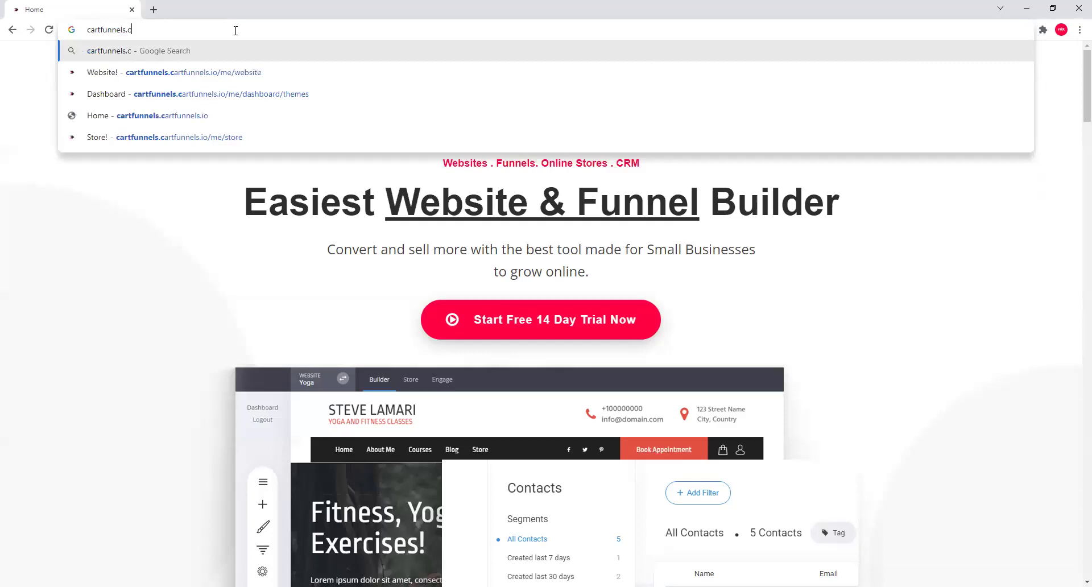
pyautogui.write('io')
pyautogui.press('Return')
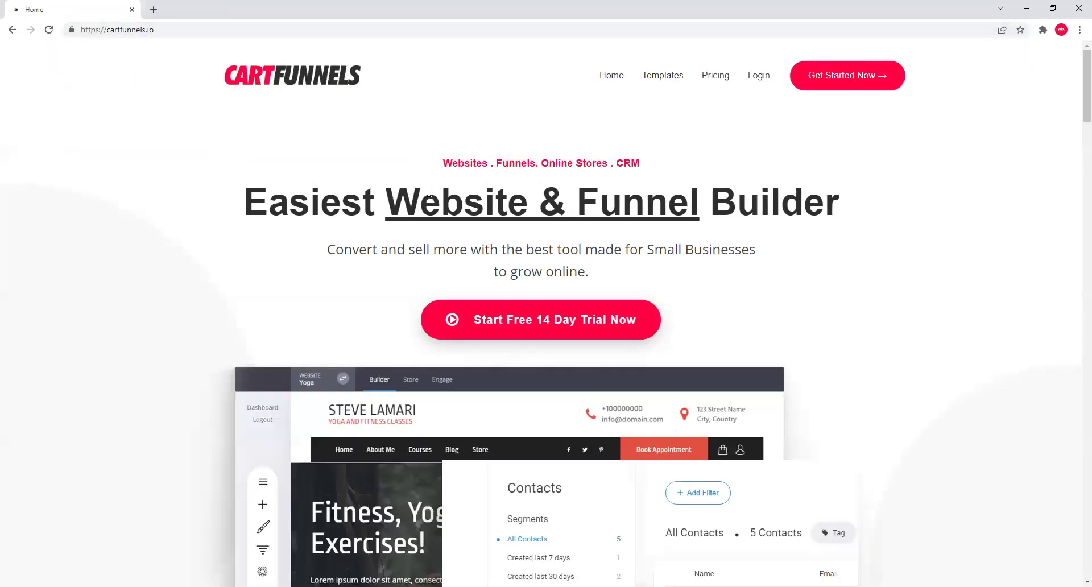
# Look over the CartFunnels homepage and go to the 14-day free trial sign-up page.
pyautogui.scroll(-9, 431, 196)
pyautogui.scroll(9, 435, 206)
pyautogui.scroll(-15, 534, 275)
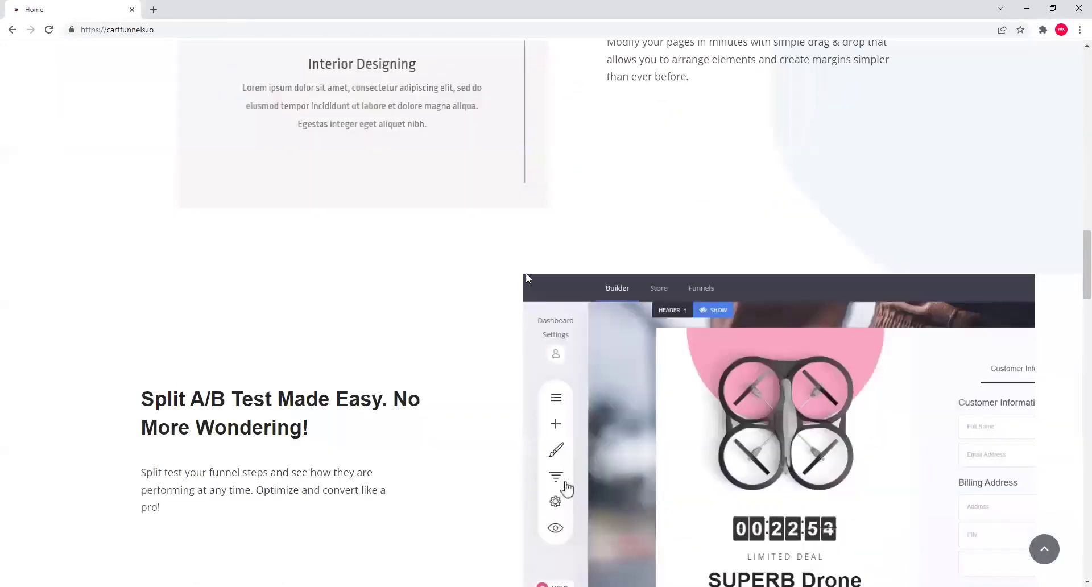
pyautogui.scroll(-12, 526, 278)
pyautogui.scroll(8, 520, 251)
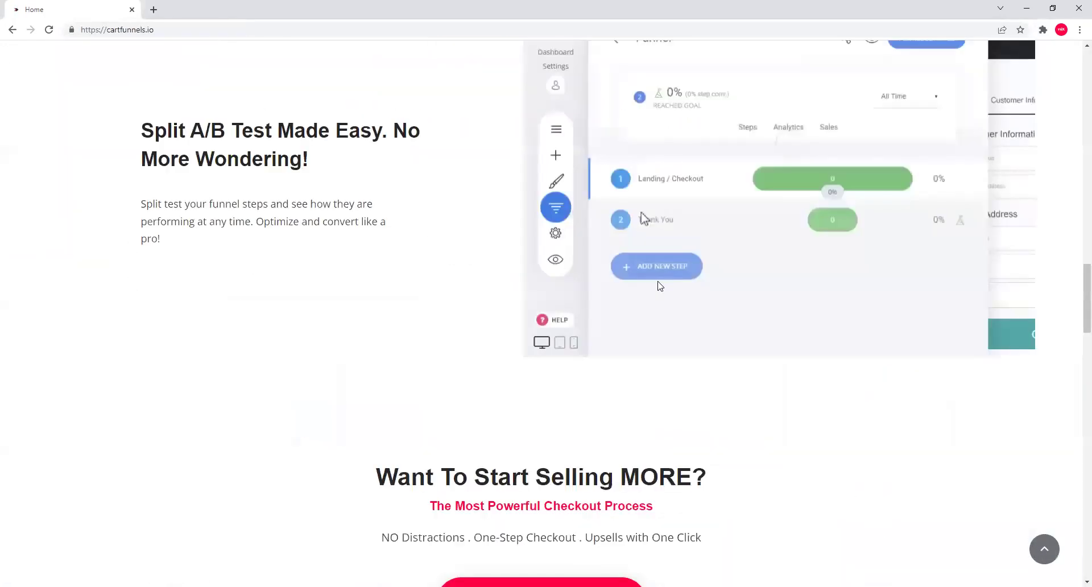
pyautogui.scroll(18, 659, 286)
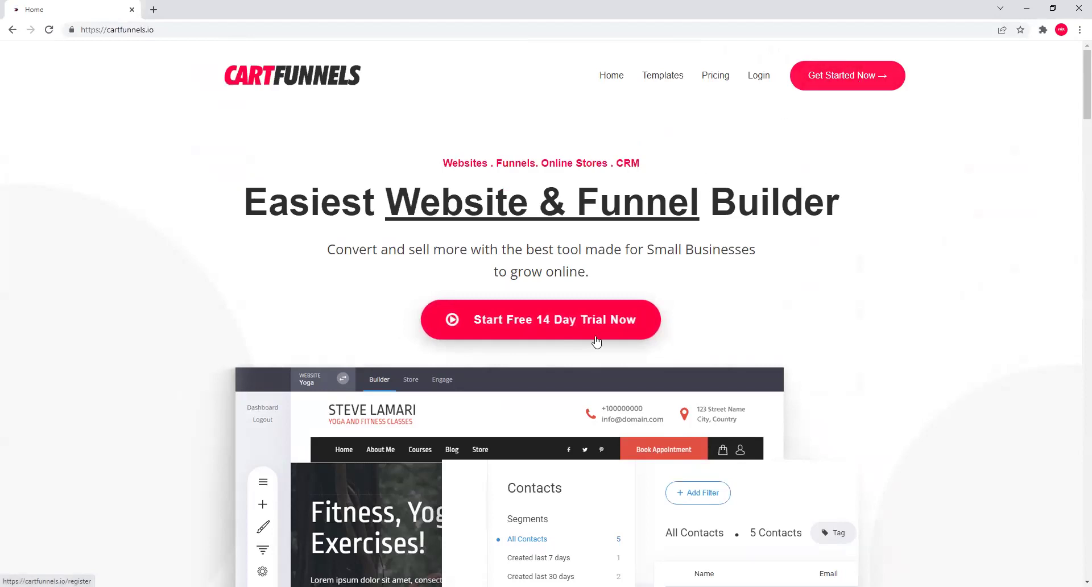
pyautogui.click(604, 316)
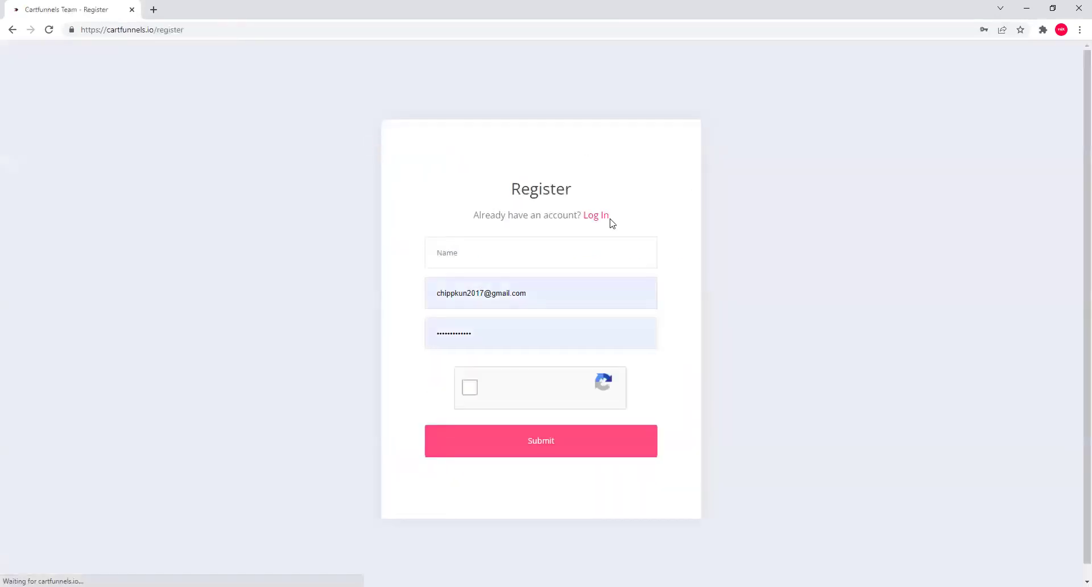
# Fill the sign-up form from saved autofill, re-enter the password, pass reCAPTCHA and submit.
pyautogui.click(558, 254)
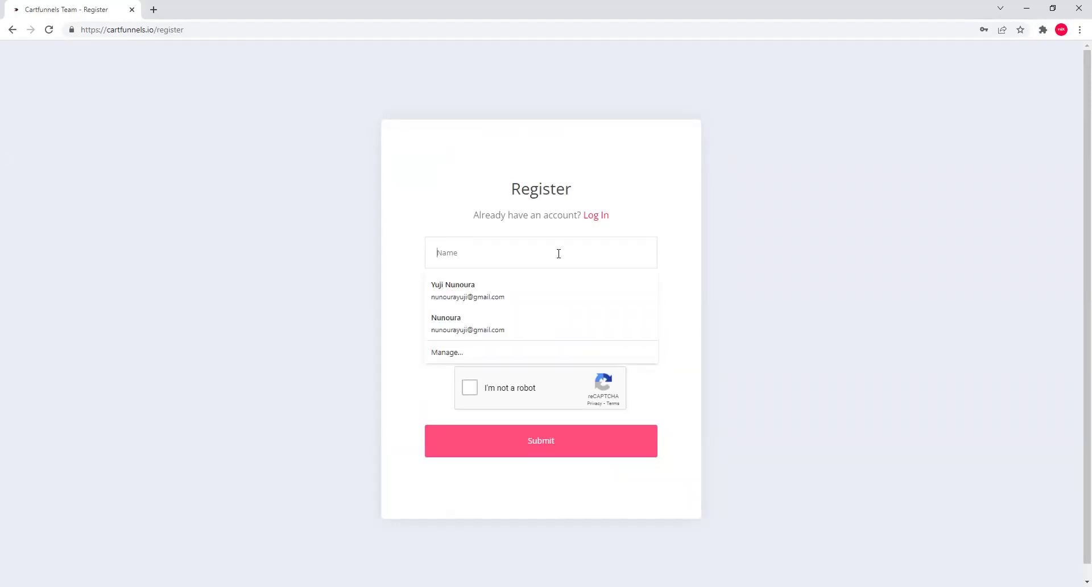
pyautogui.click(557, 290)
pyautogui.doubleClick(556, 333)
pyautogui.write('••••••')
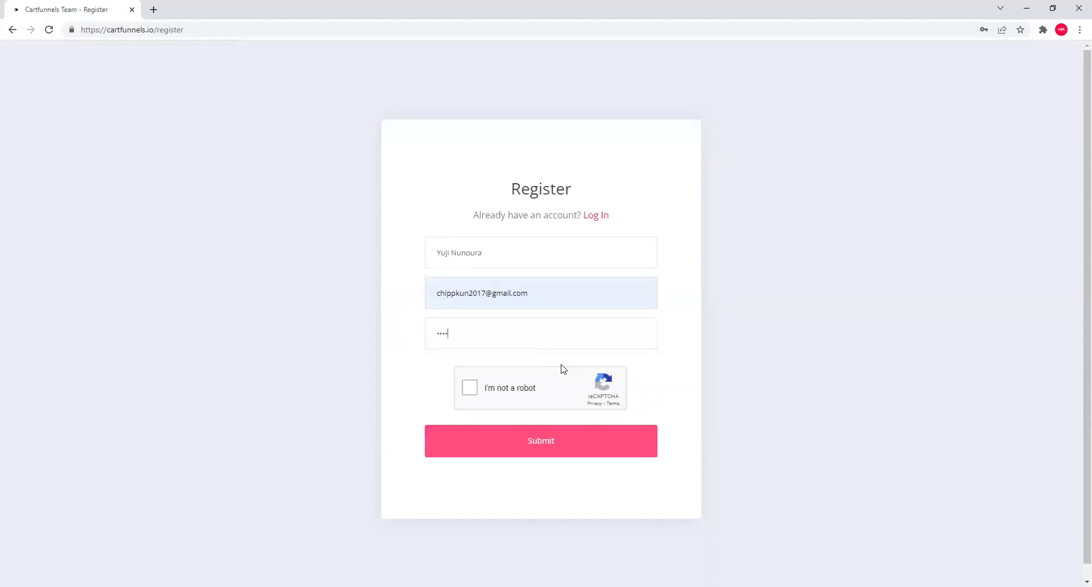
pyautogui.click(477, 388)
pyautogui.click(605, 449)
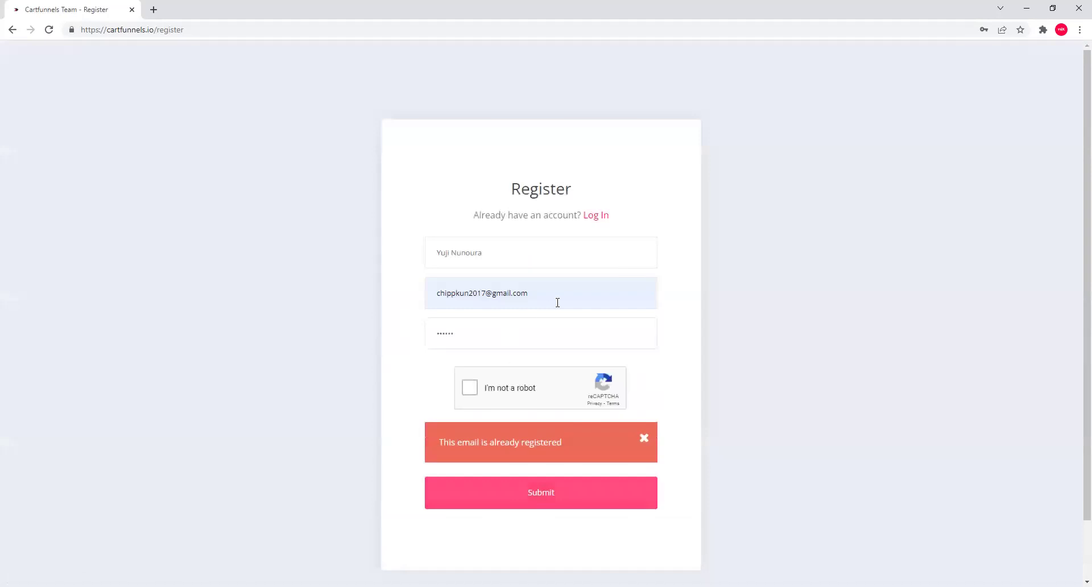
# Replace the already-registered e-mail with a different saved e-mail address.
pyautogui.moveTo(557, 302); pyautogui.dragTo(420, 294)
pyautogui.write('iam')
pyautogui.press('Down')
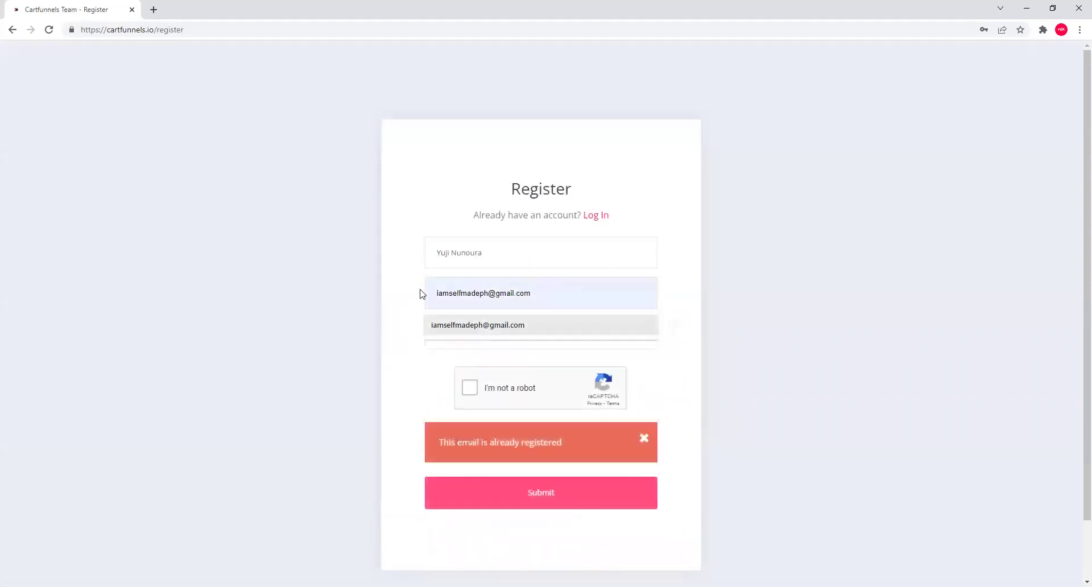
pyautogui.press('Return')
pyautogui.press('Tab')
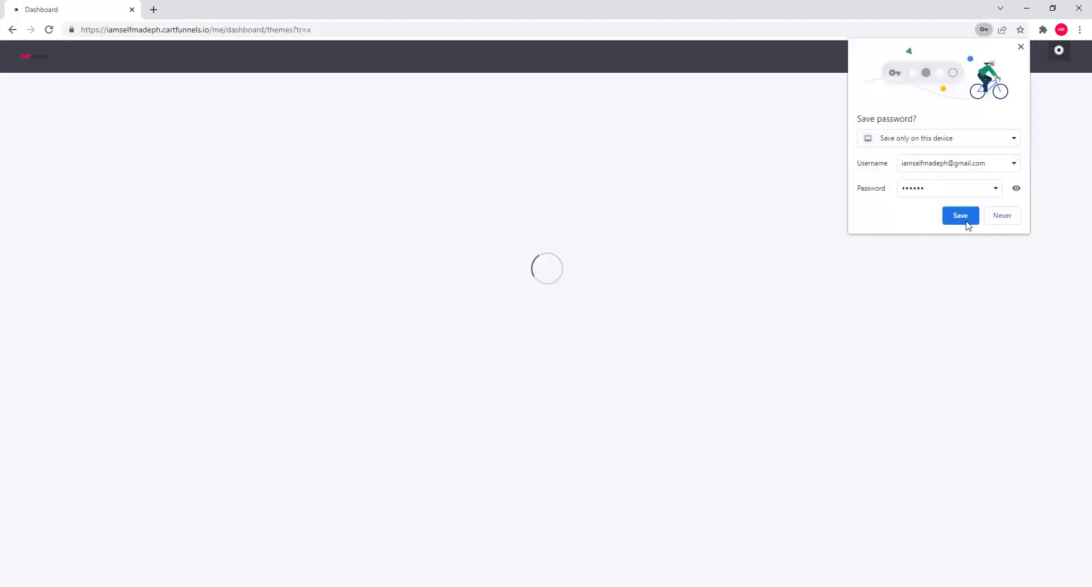
# Scroll through the Online Store templates such as Agrippa, One Product Store and Be Yourself.
pyautogui.scroll(-5, 595, 372)
pyautogui.scroll(-2, 620, 350)
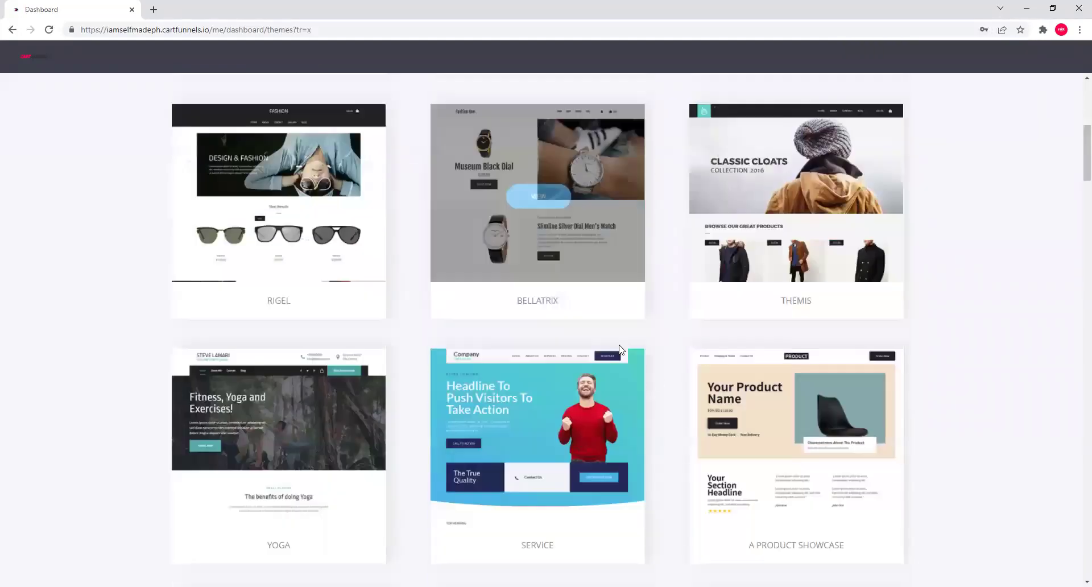
pyautogui.scroll(-6, 609, 369)
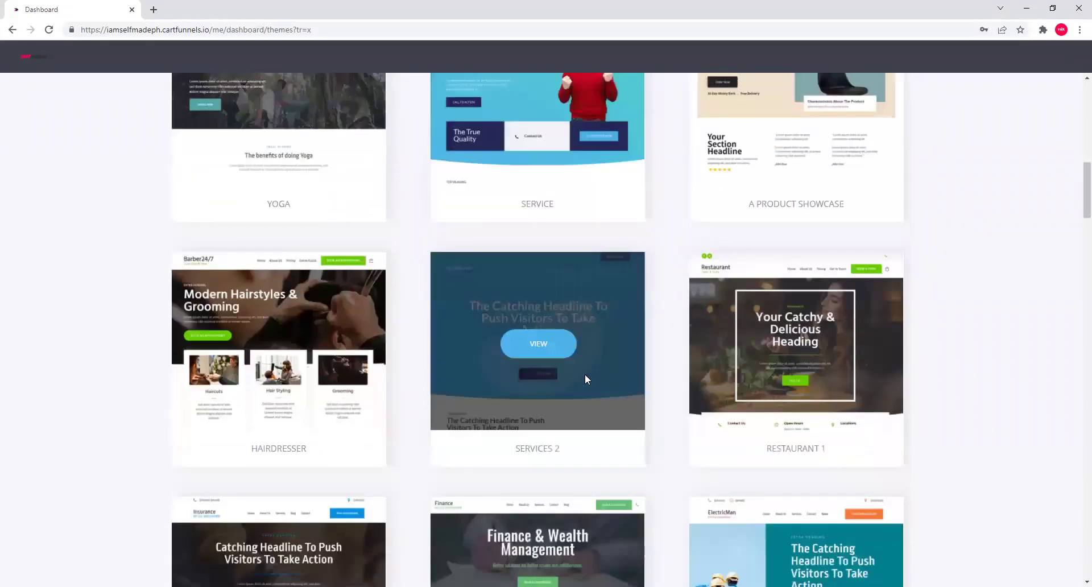
pyautogui.scroll(7, 567, 323)
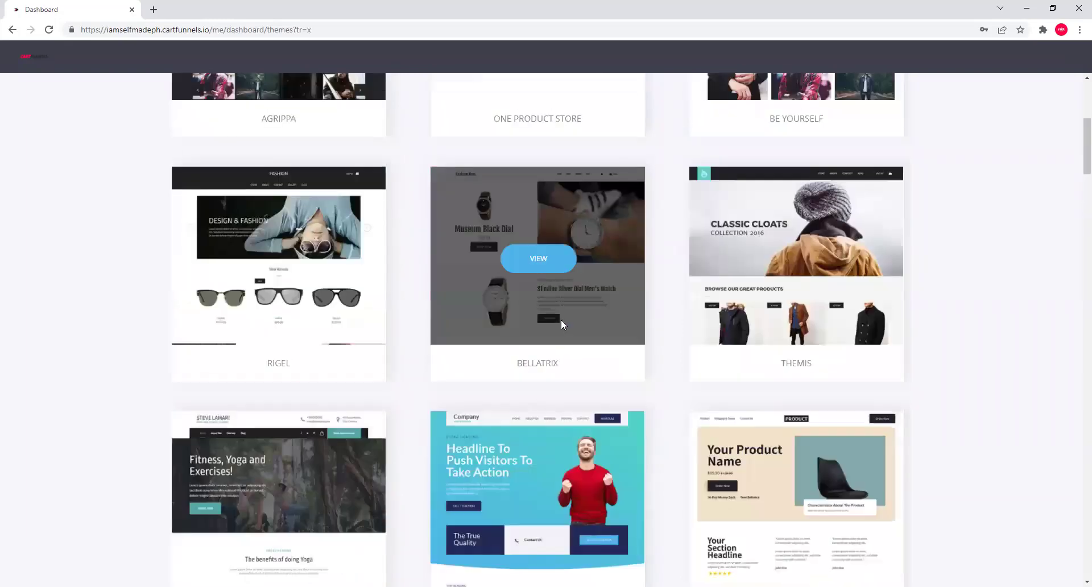
pyautogui.scroll(4, 563, 320)
pyautogui.scroll(-2, 543, 322)
pyautogui.scroll(4, 541, 320)
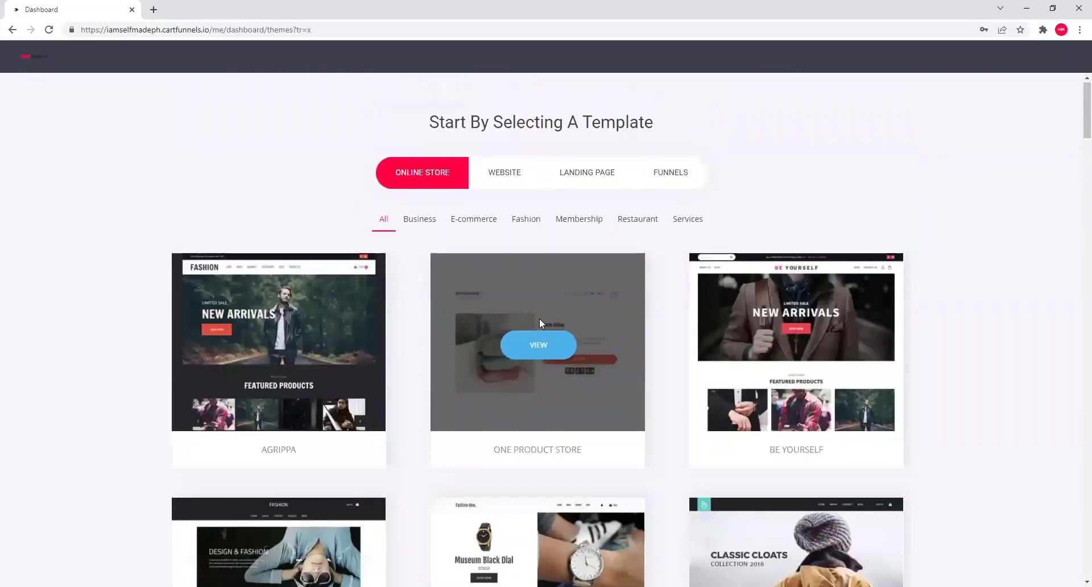
pyautogui.scroll(-5, 538, 314)
pyautogui.scroll(-7, 539, 312)
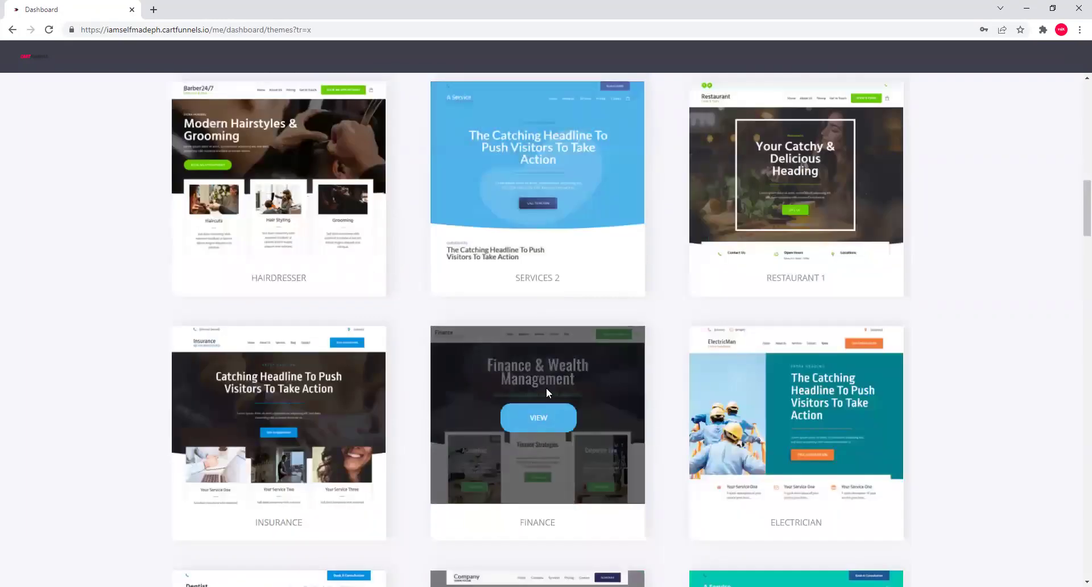
pyautogui.scroll(-5, 512, 284)
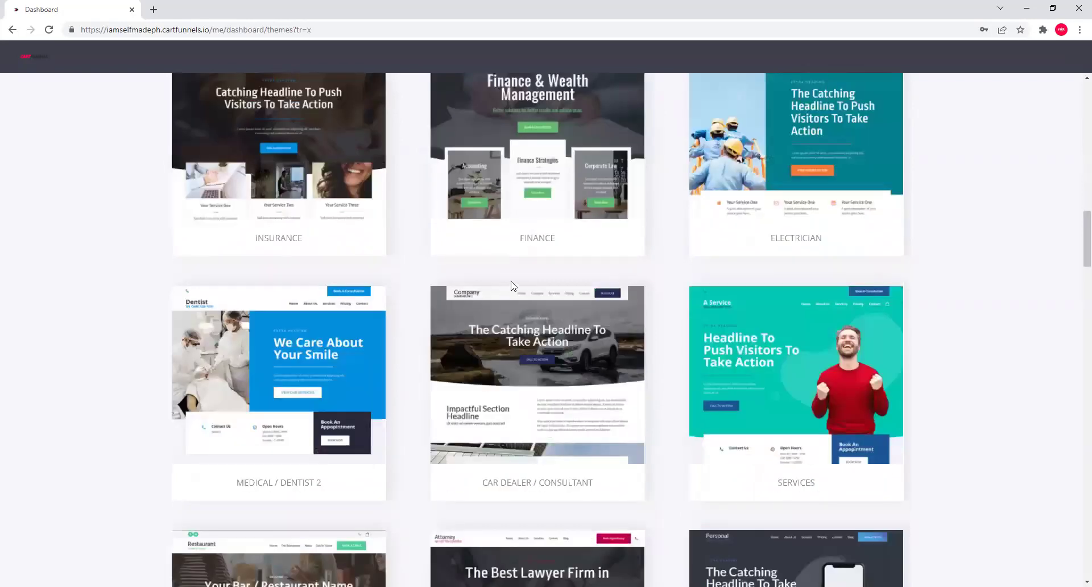
pyautogui.scroll(-2, 636, 259)
pyautogui.scroll(-2, 574, 253)
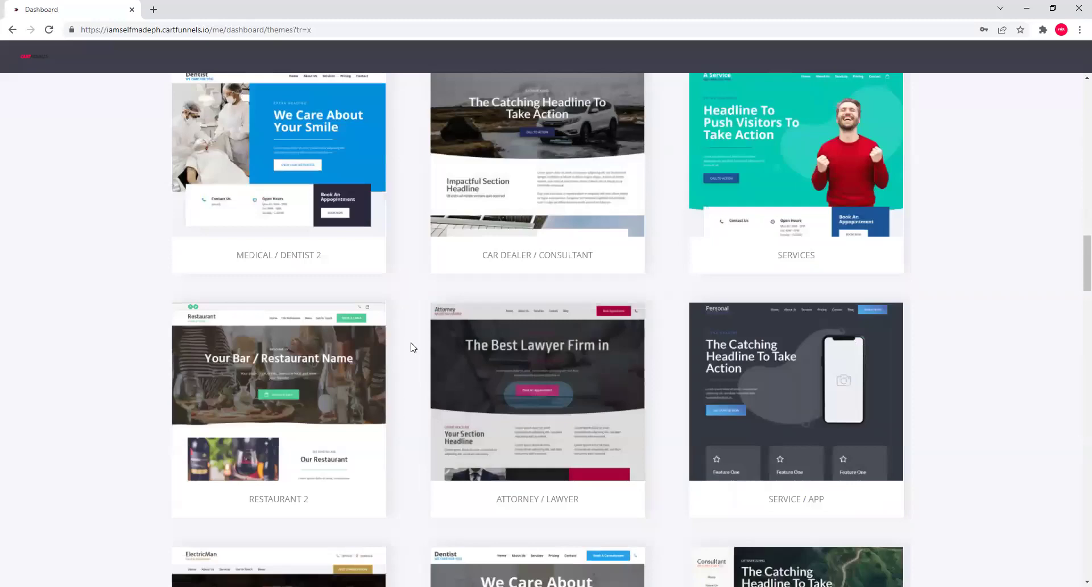
pyautogui.scroll(-3, 653, 317)
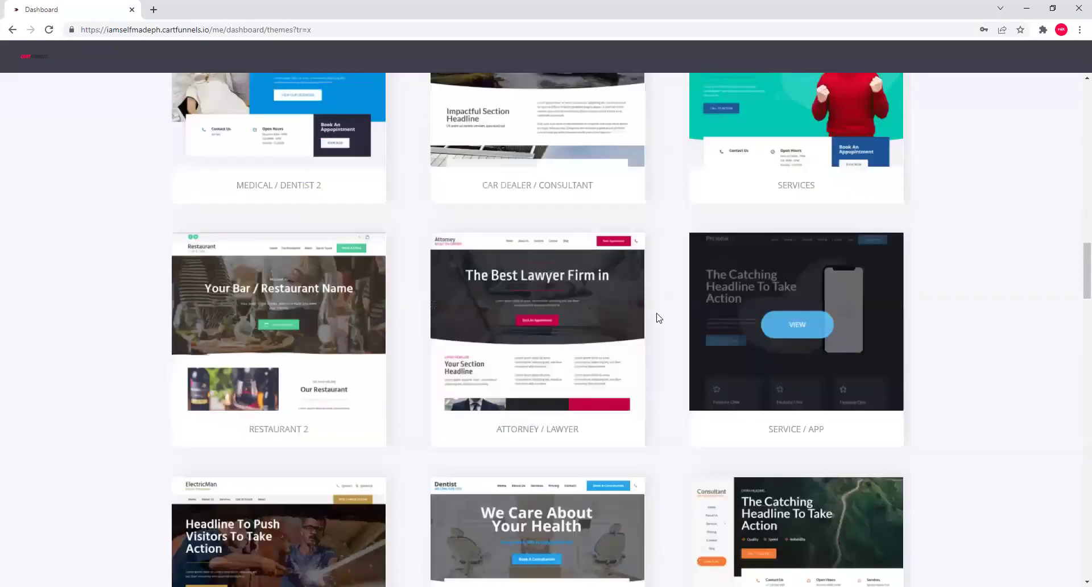
pyautogui.scroll(-10, 585, 342)
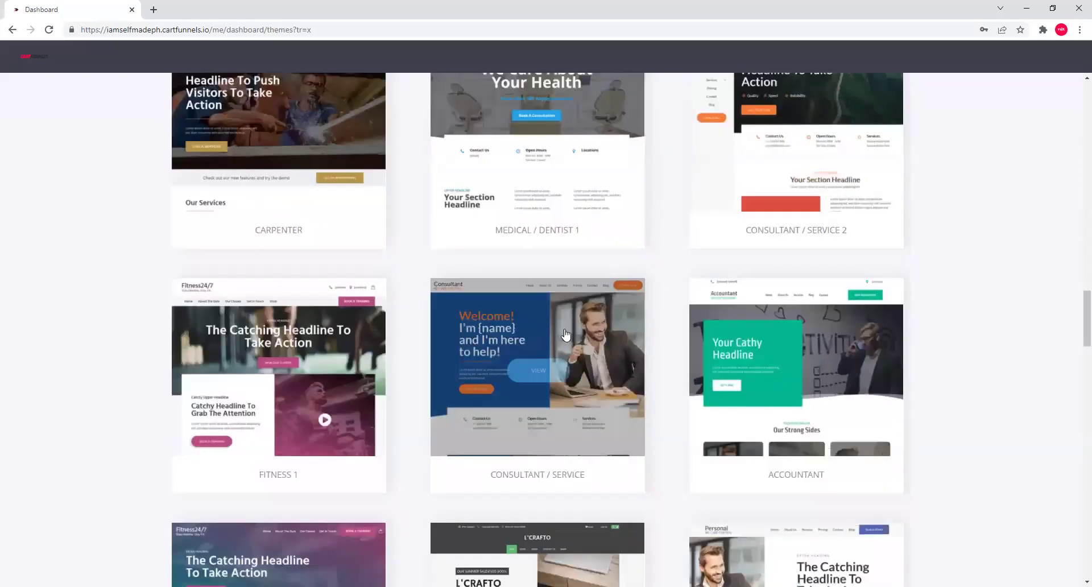
pyautogui.scroll(-7, 853, 375)
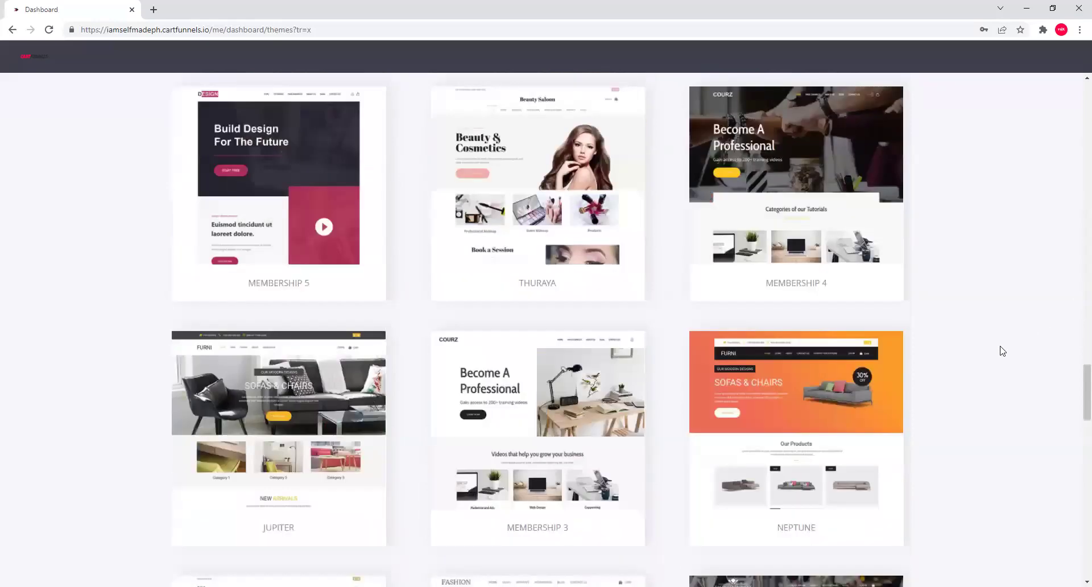
pyautogui.scroll(7, 944, 364)
pyautogui.scroll(15, 891, 380)
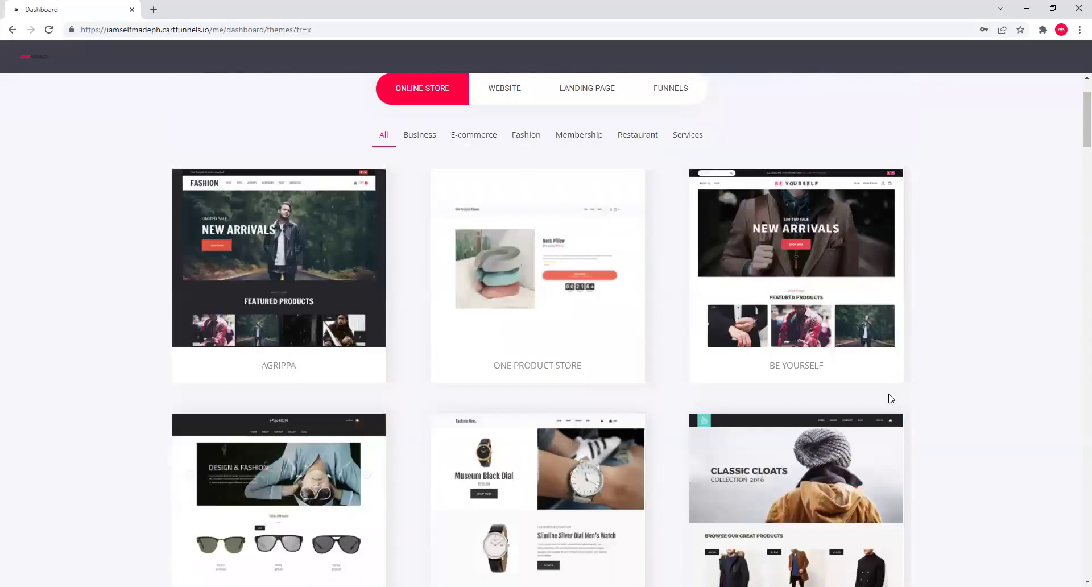
pyautogui.scroll(2, 536, 230)
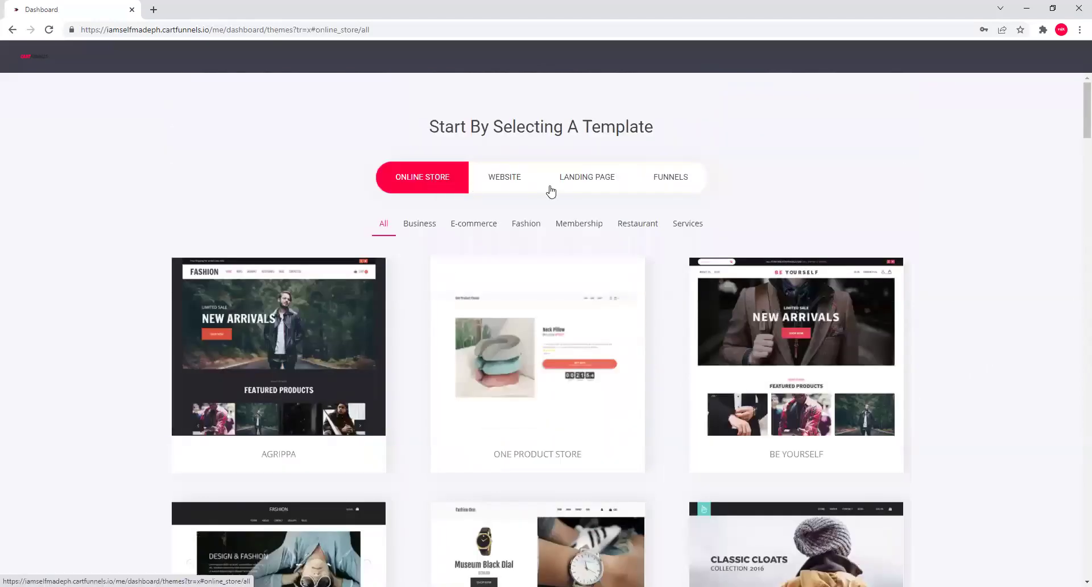
pyautogui.click(506, 184)
pyautogui.click(573, 193)
pyautogui.click(671, 192)
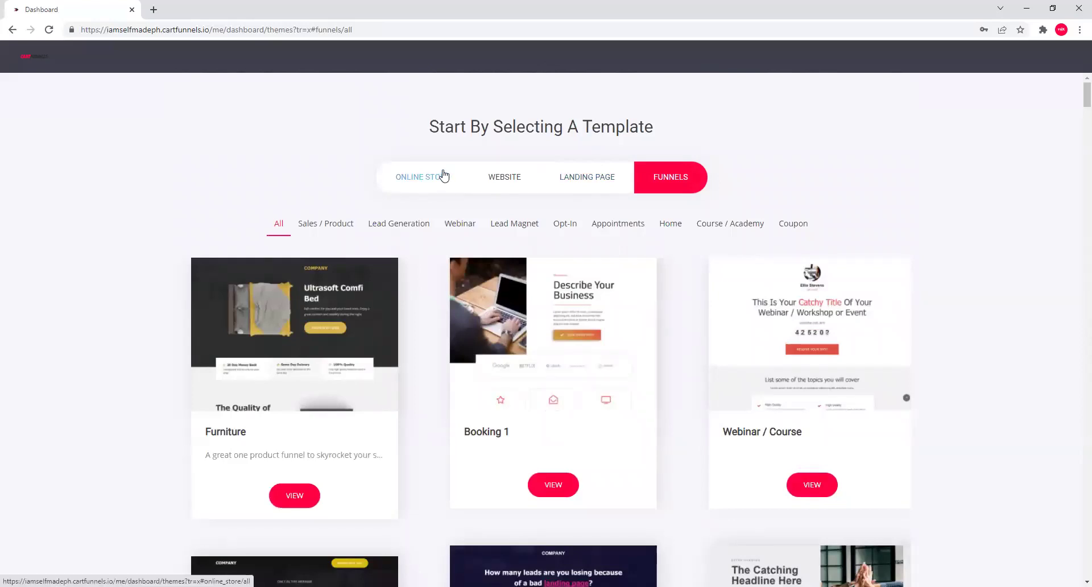
pyautogui.click(443, 177)
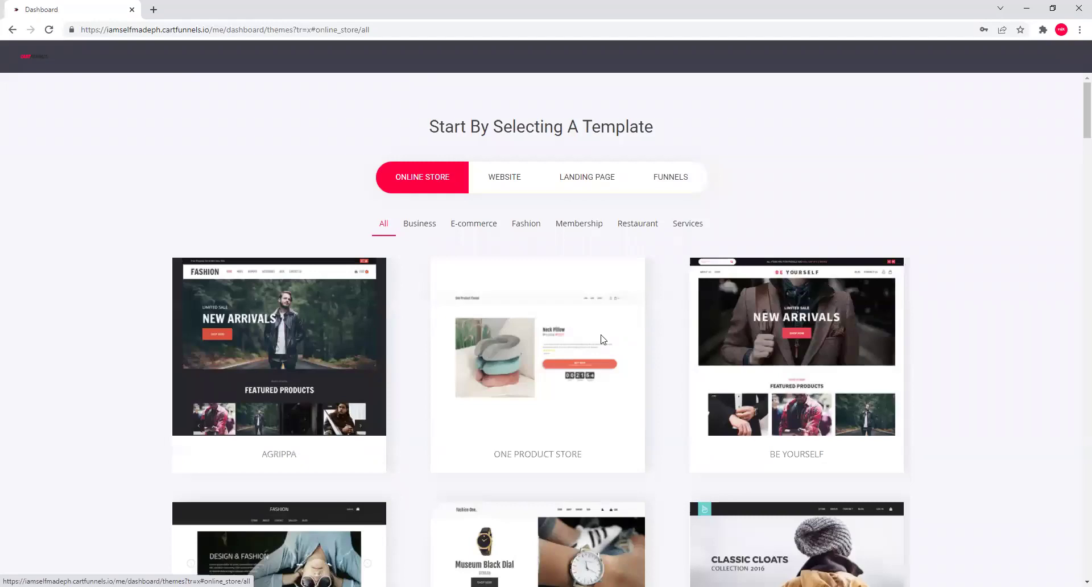
pyautogui.moveTo(561, 353)
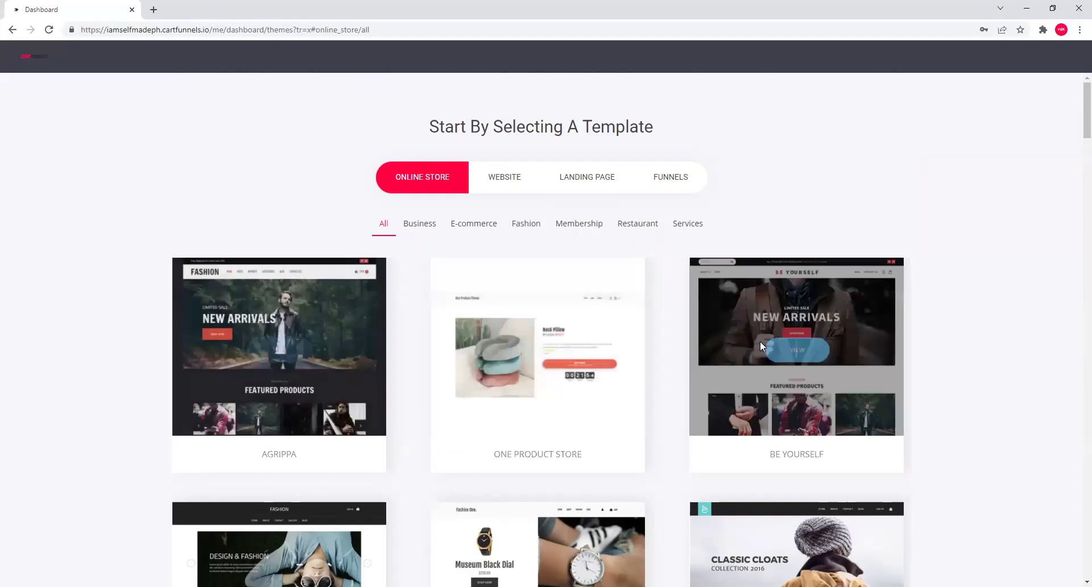
# Scroll the One Product Store preview and view its Store, About Us and Contact Us pages.
pyautogui.scroll(-2, 611, 378)
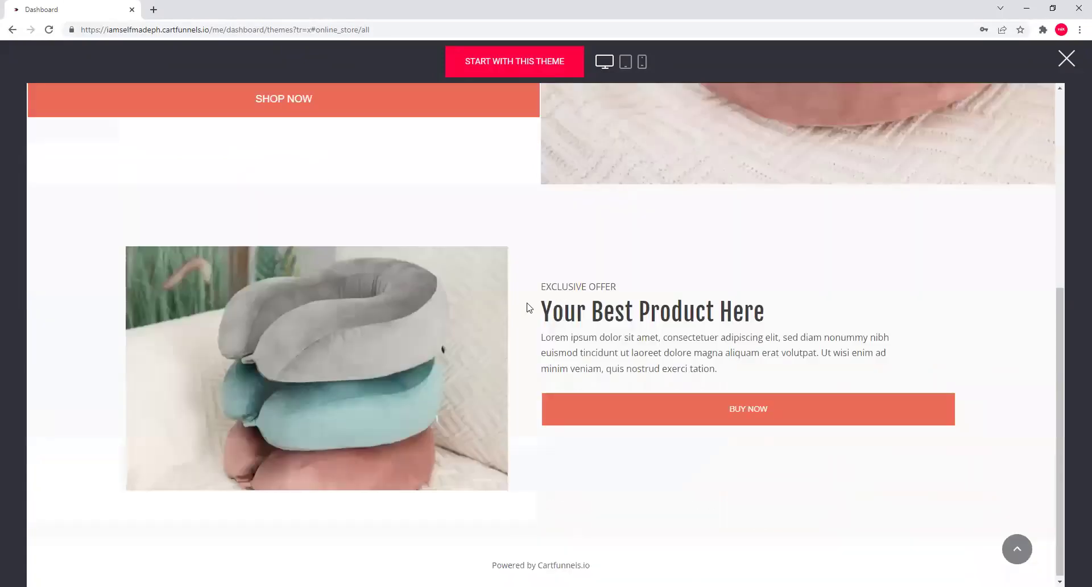
pyautogui.scroll(5, 529, 307)
pyautogui.scroll(-3, 537, 337)
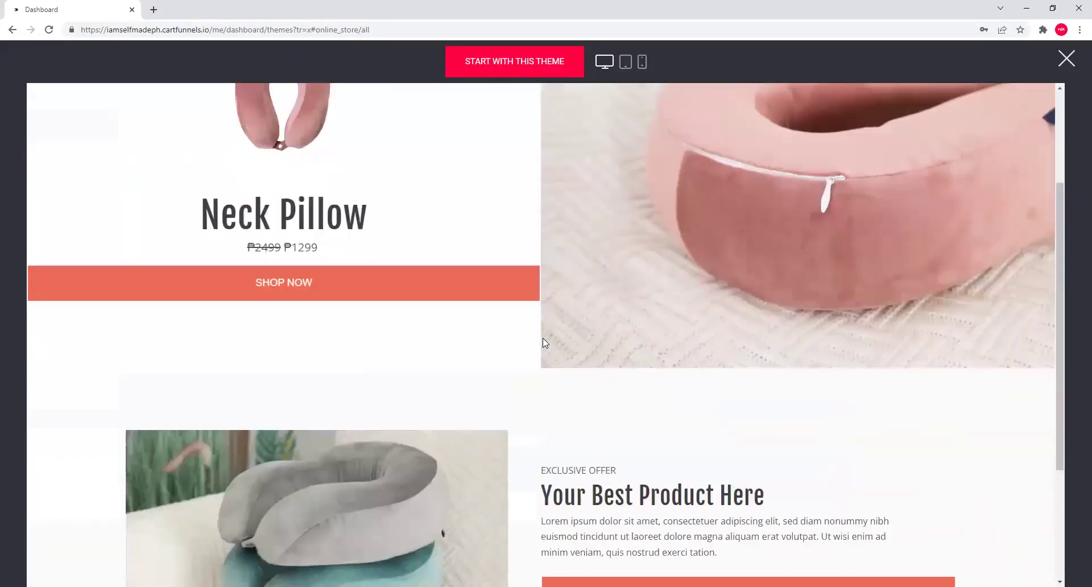
pyautogui.scroll(3, 547, 330)
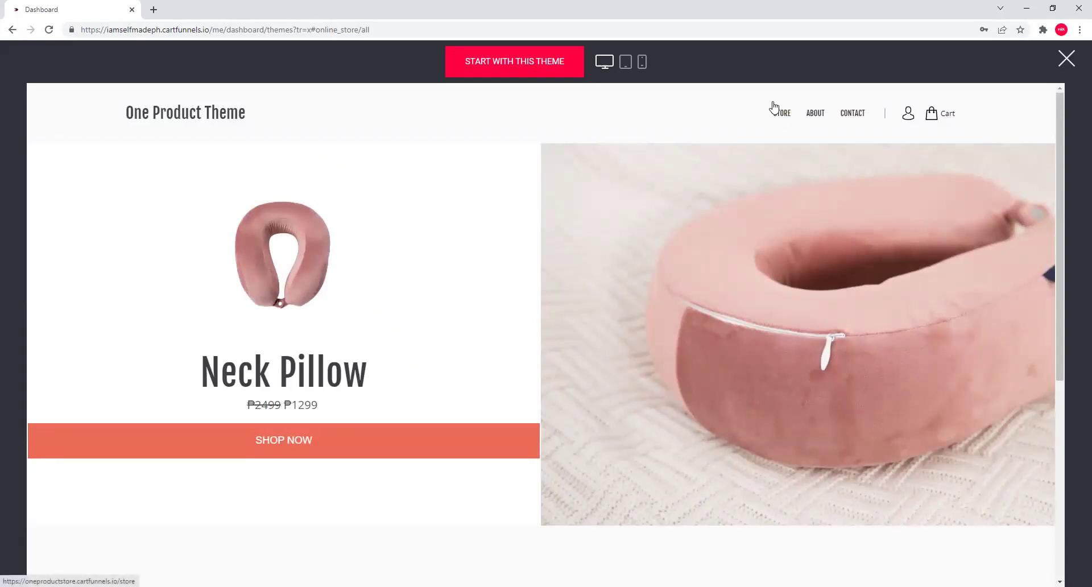
pyautogui.click(783, 117)
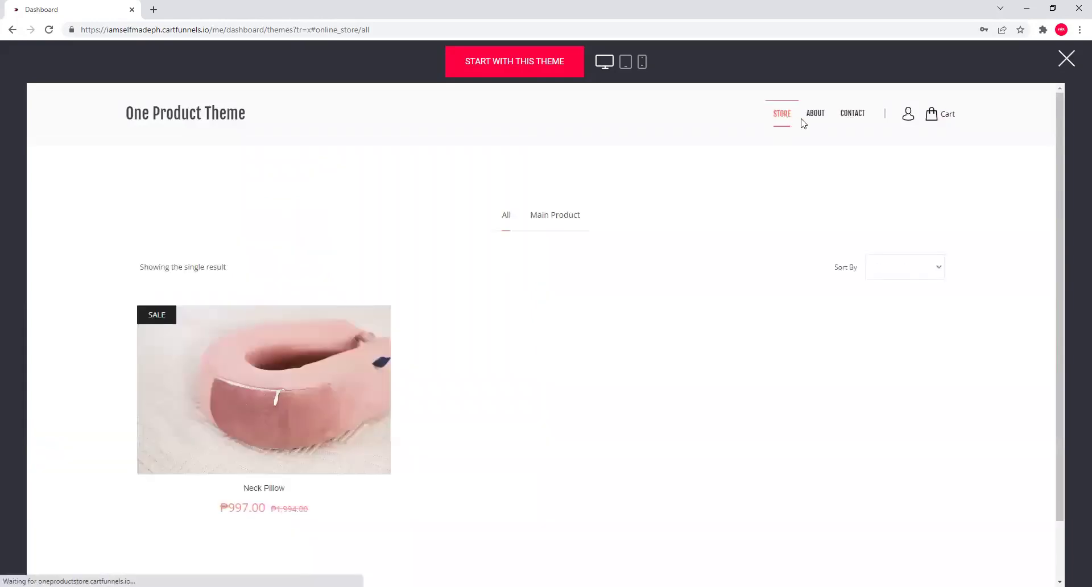
pyautogui.click(828, 130)
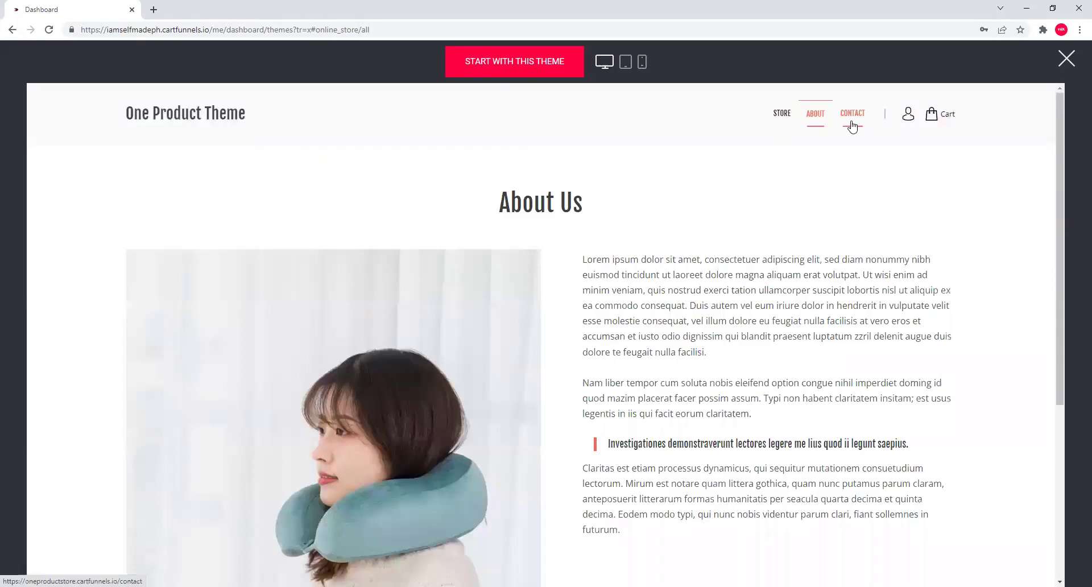
pyautogui.click(852, 126)
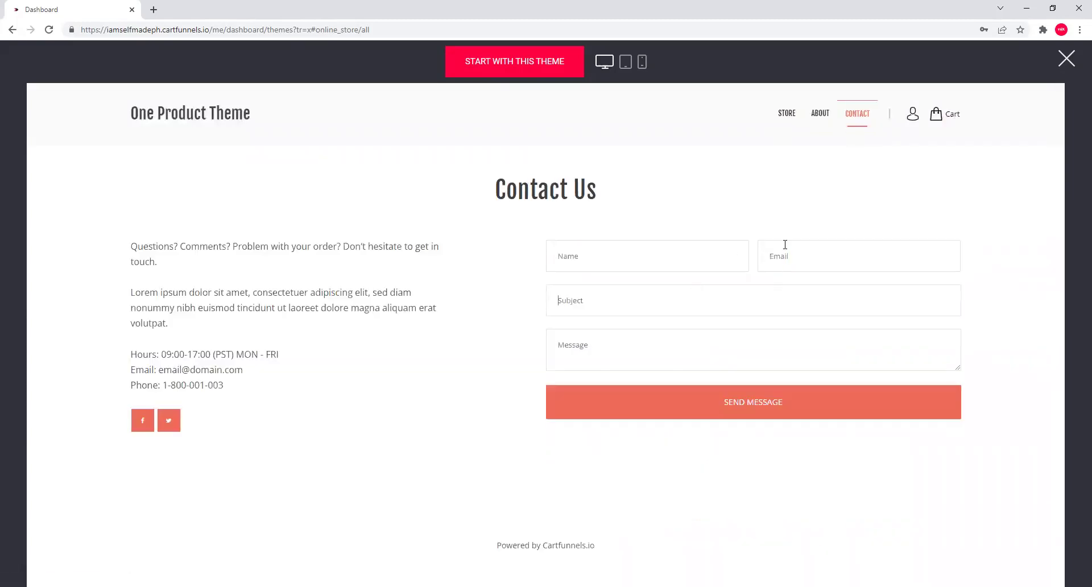
# View the Neck Pillow product page from the store listing, then return to the theme home page.
pyautogui.click(785, 118)
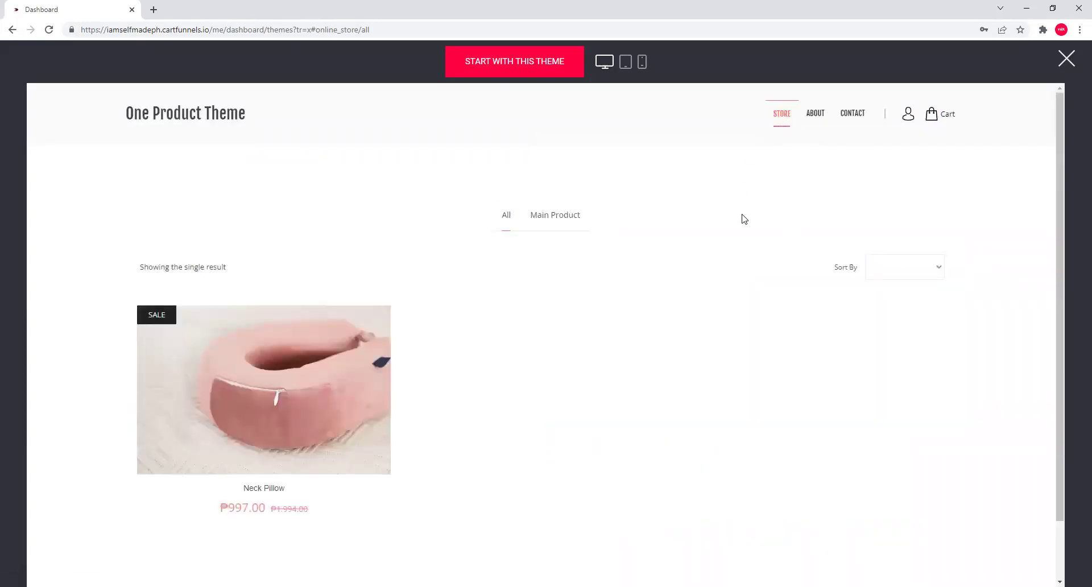
pyautogui.click(351, 333)
pyautogui.click(568, 264)
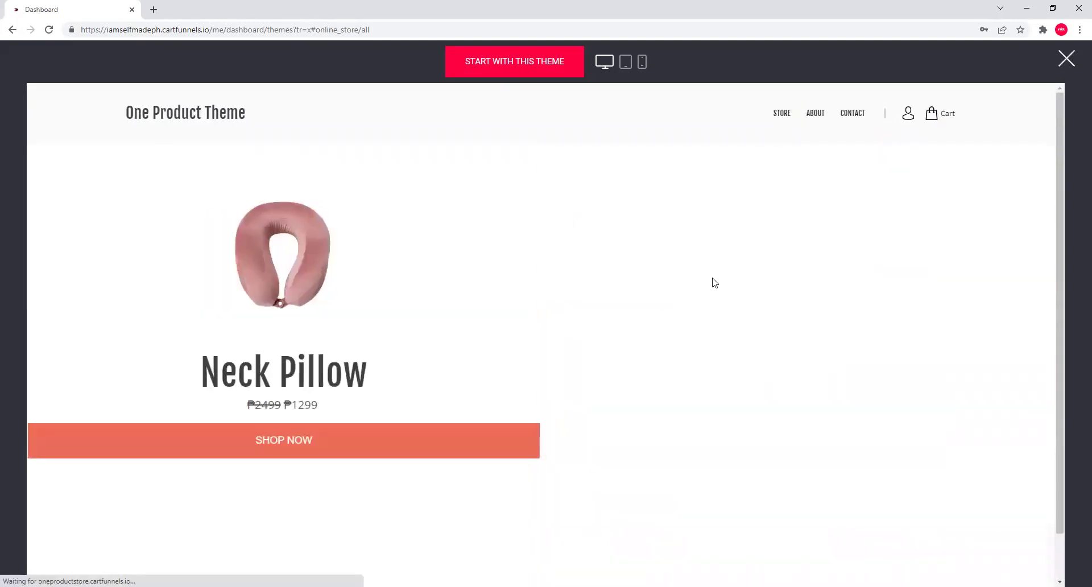
pyautogui.click(397, 449)
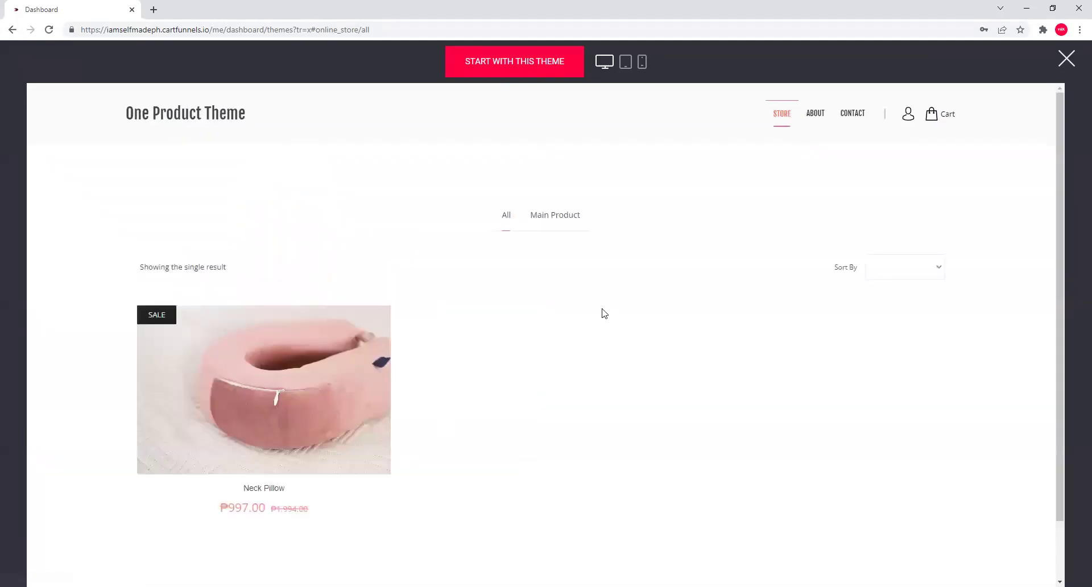
pyautogui.click(345, 348)
pyautogui.scroll(-4, 585, 260)
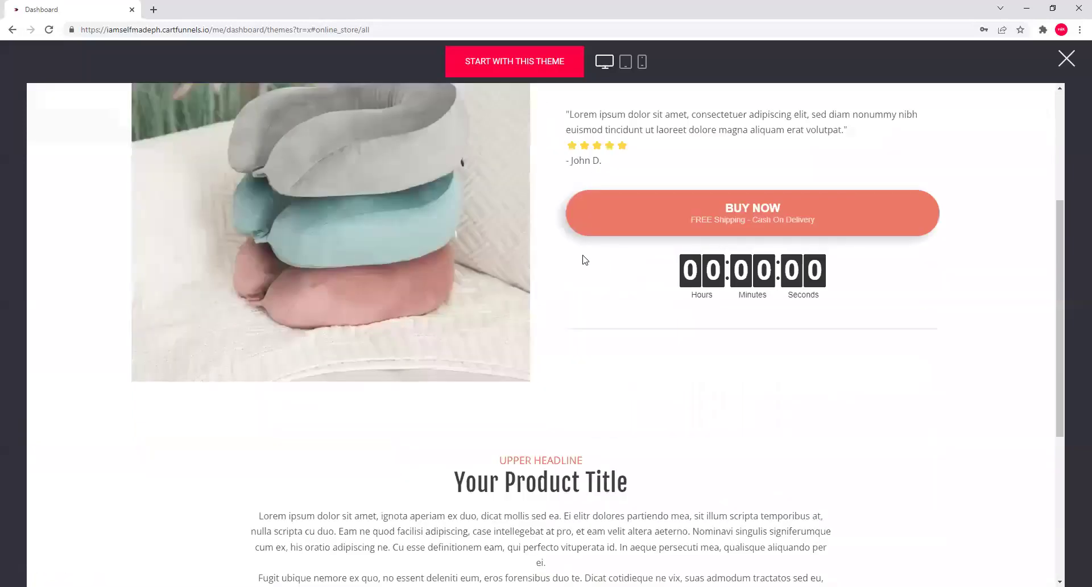
pyautogui.scroll(-2, 585, 259)
pyautogui.click(548, 365)
pyautogui.scroll(-5, 548, 365)
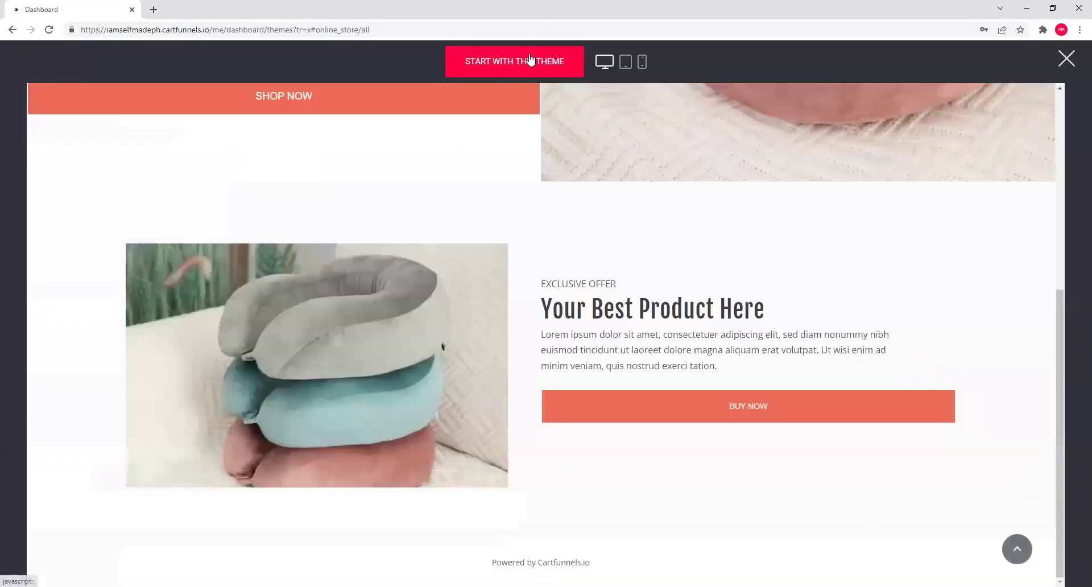
# Start a website from the One Product Store theme titled 'Neck pillow store'.
pyautogui.click(530, 59)
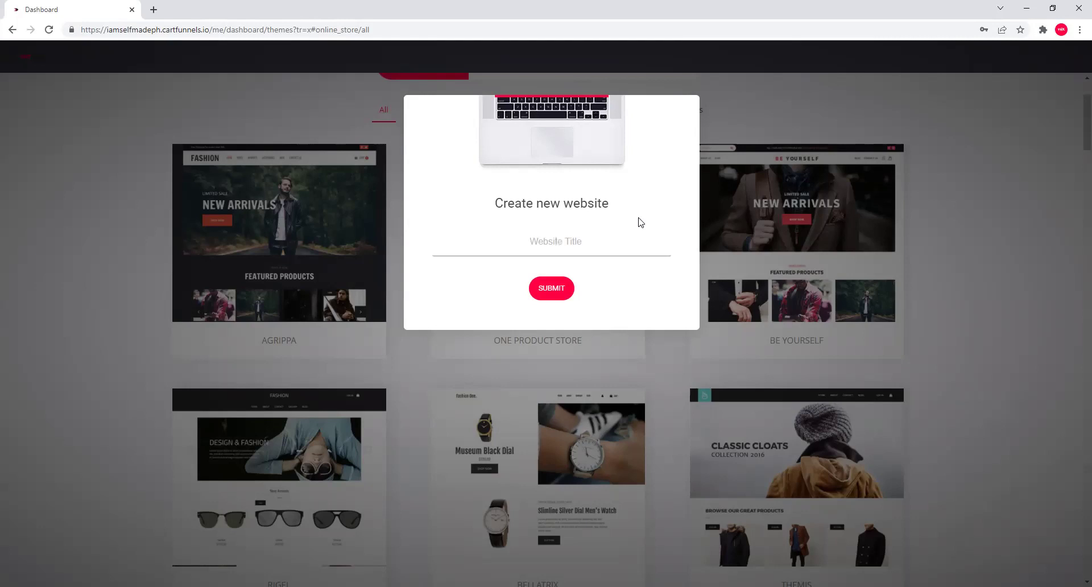
pyautogui.write('Neck pillow store')
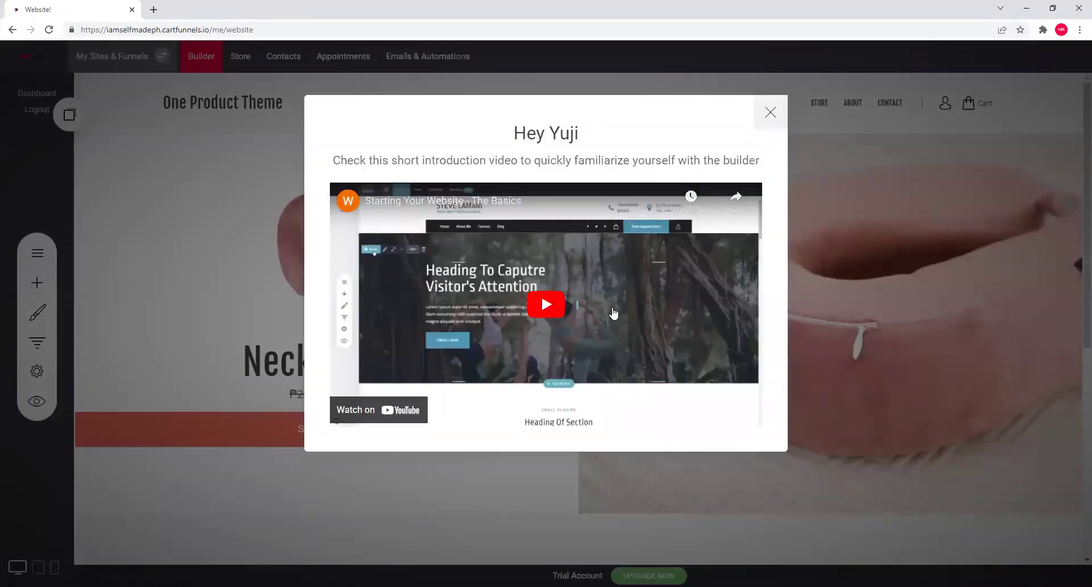
# Change the site's system subdomain to 'neckpillow' in the website's domain settings and confirm.
pyautogui.click(769, 112)
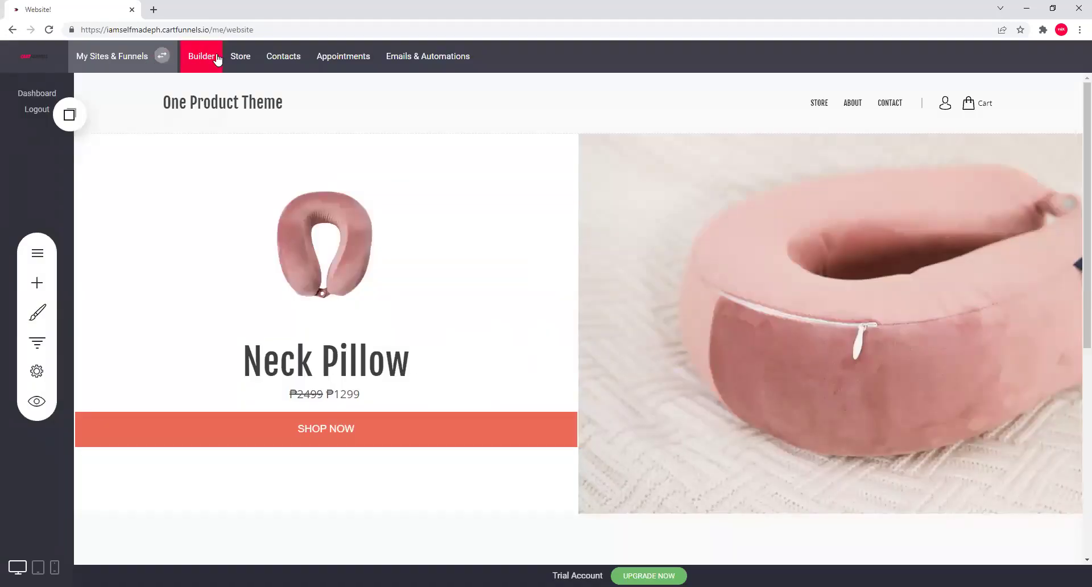
pyautogui.doubleClick(122, 30)
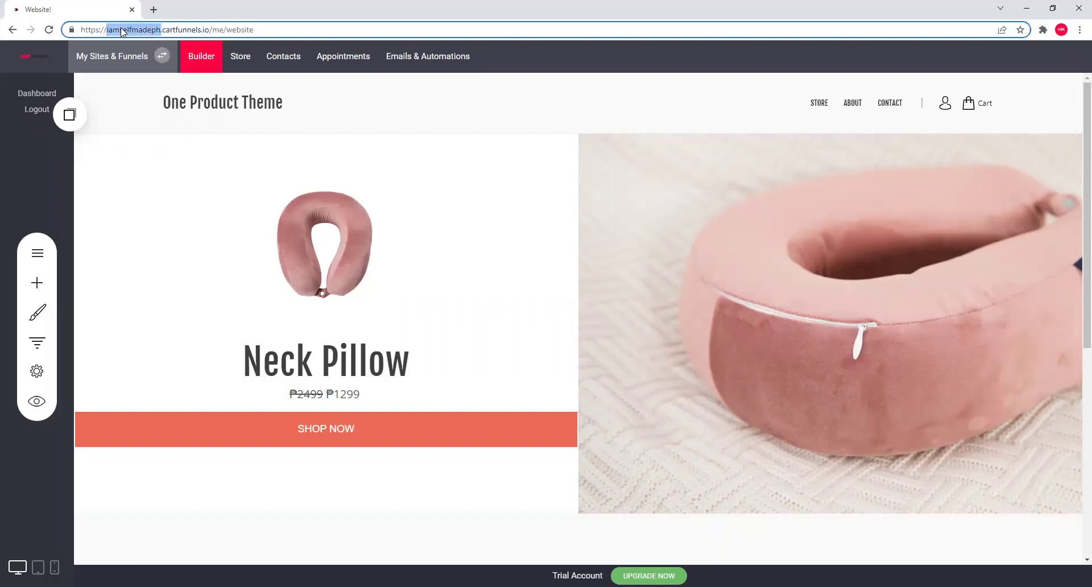
pyautogui.click(36, 370)
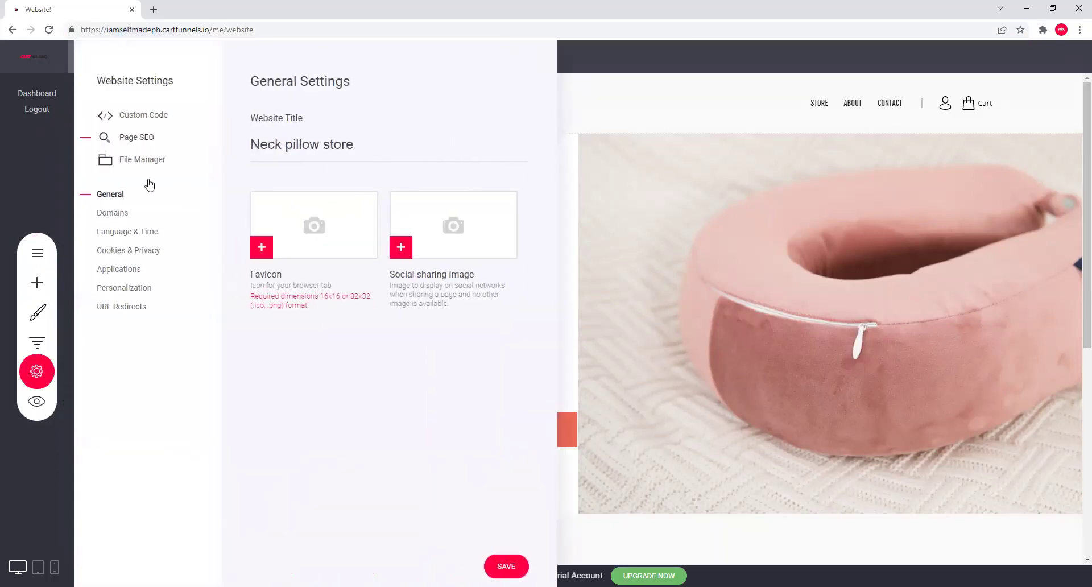
pyautogui.click(117, 214)
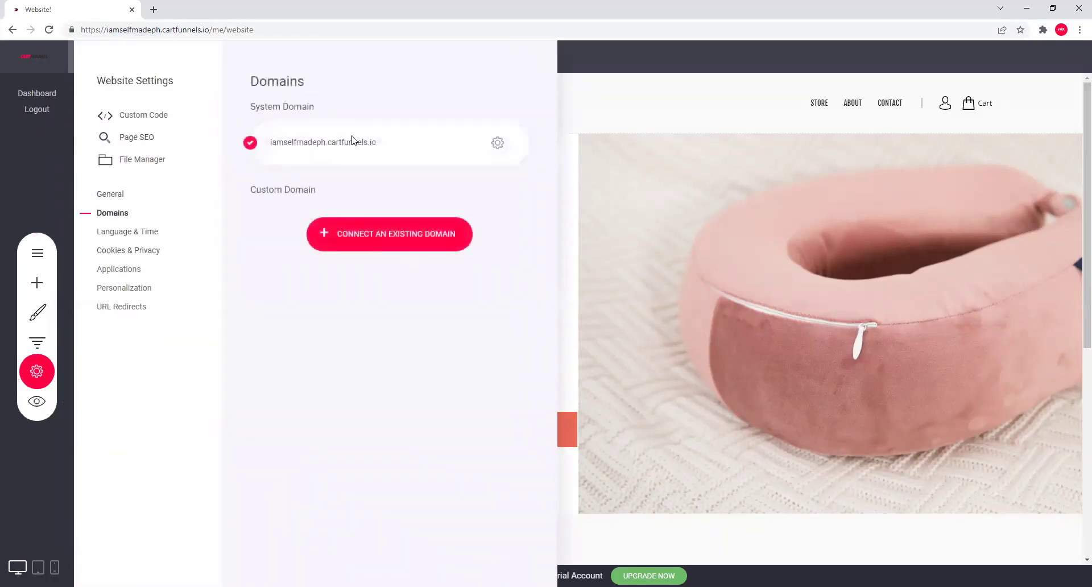
pyautogui.click(498, 142)
pyautogui.click(538, 101)
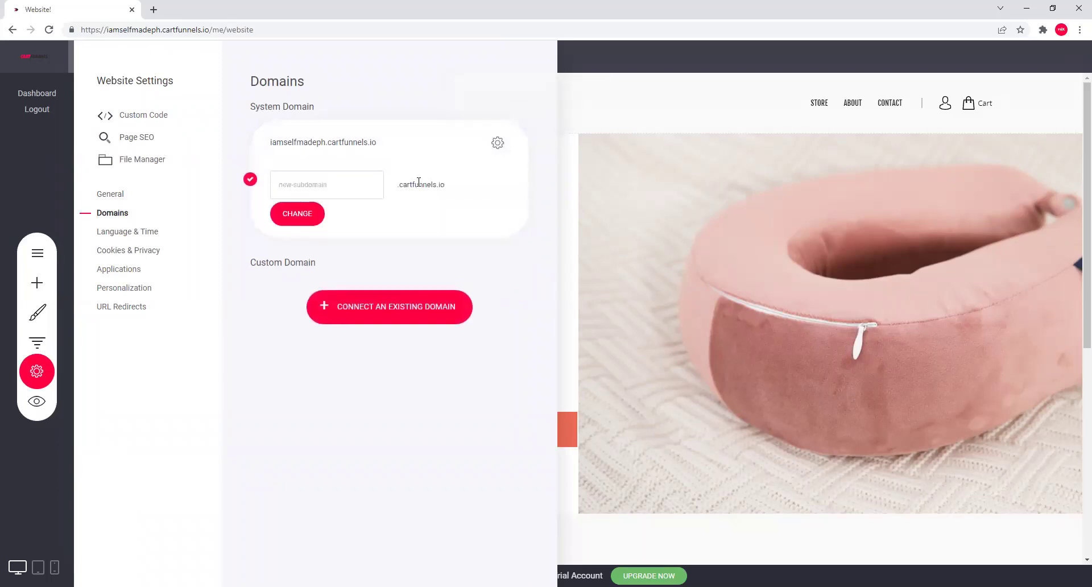
pyautogui.click(358, 183)
pyautogui.write('ne')
pyautogui.click(297, 214)
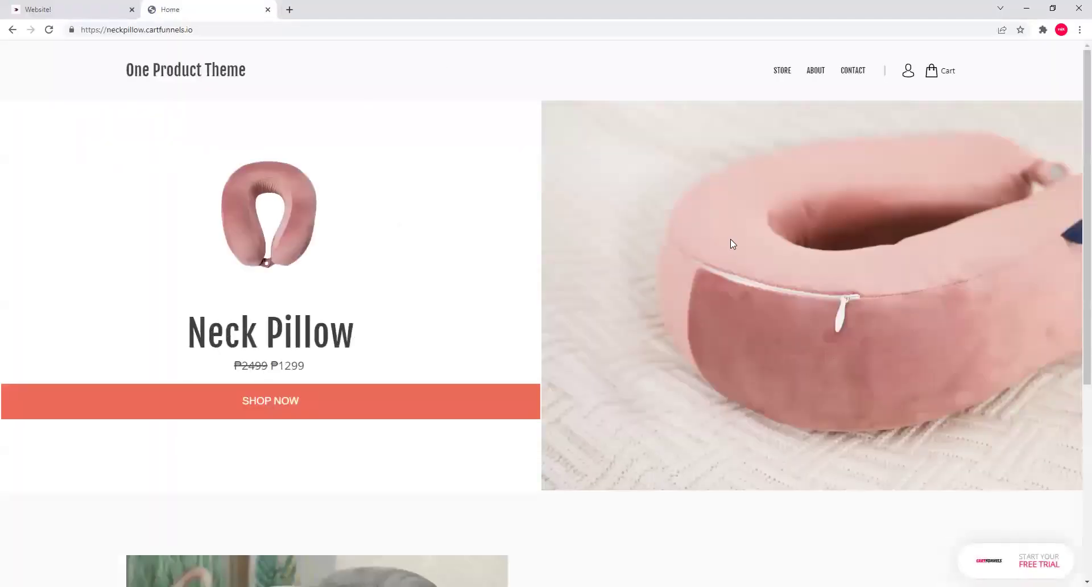
# On the live neckpillow store home page, start buying the Neck Pillow via Shop Now.
pyautogui.scroll(-5, 648, 275)
pyautogui.scroll(2, 527, 370)
pyautogui.scroll(3, 527, 369)
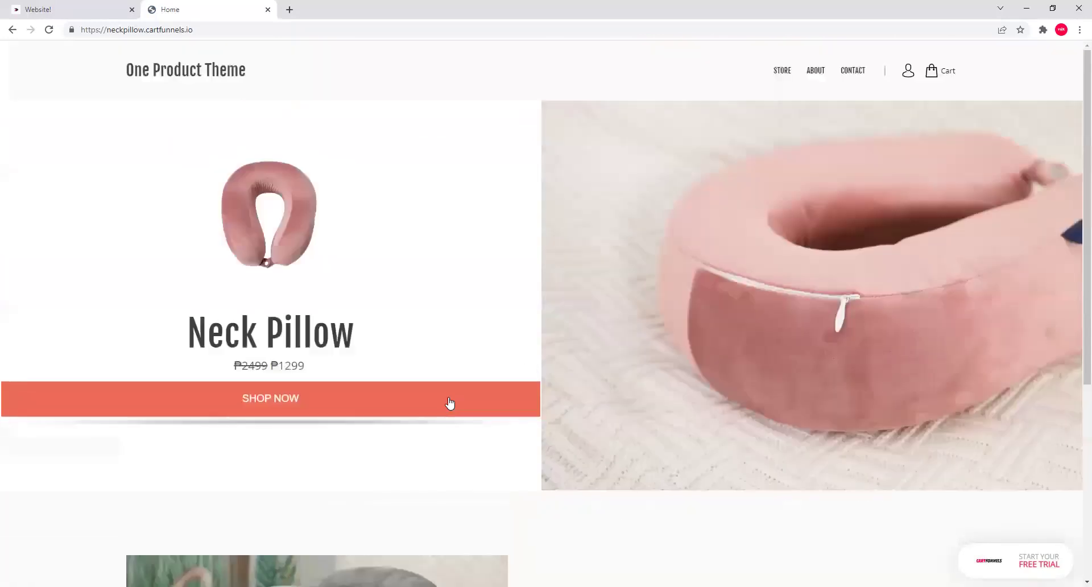
pyautogui.click(448, 405)
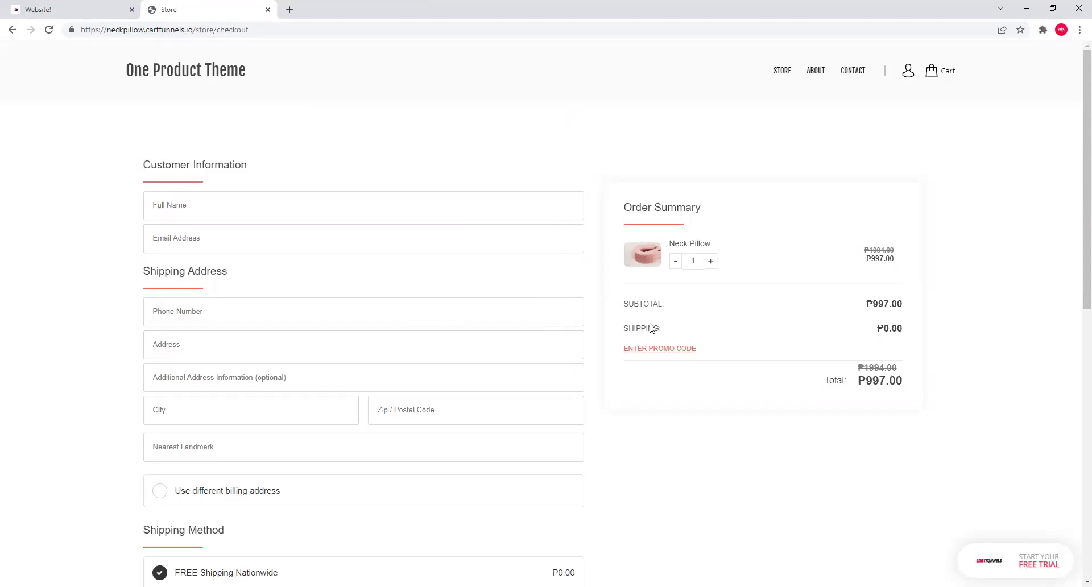
# Select GCASH as the checkout payment method after briefly choosing Pay on delivery.
pyautogui.scroll(-1, 606, 311)
pyautogui.scroll(-1, 437, 158)
pyautogui.click(437, 156)
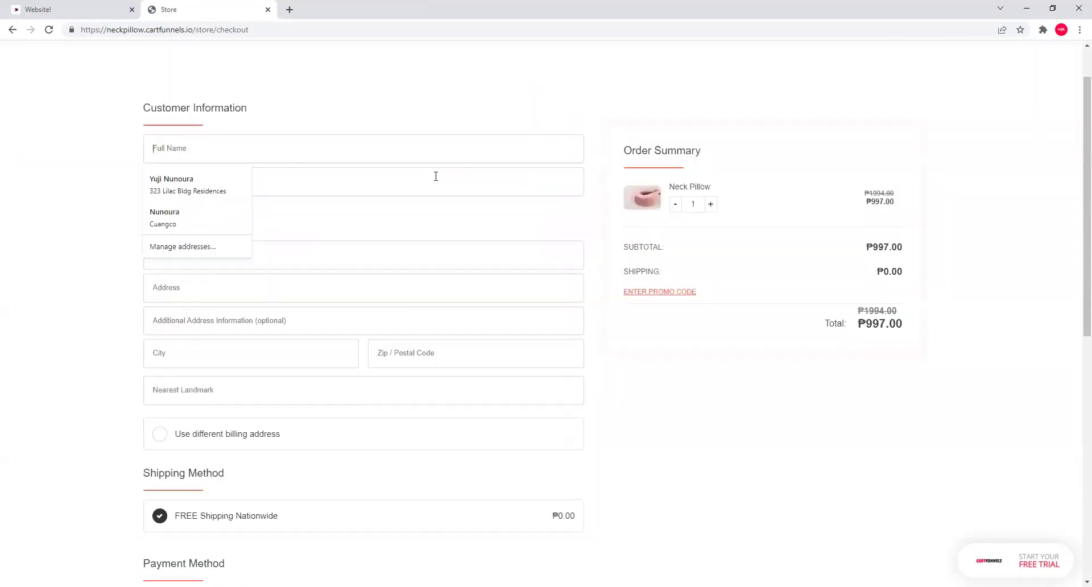
pyautogui.click(466, 180)
pyautogui.scroll(-2, 285, 89)
pyautogui.scroll(-4, 470, 212)
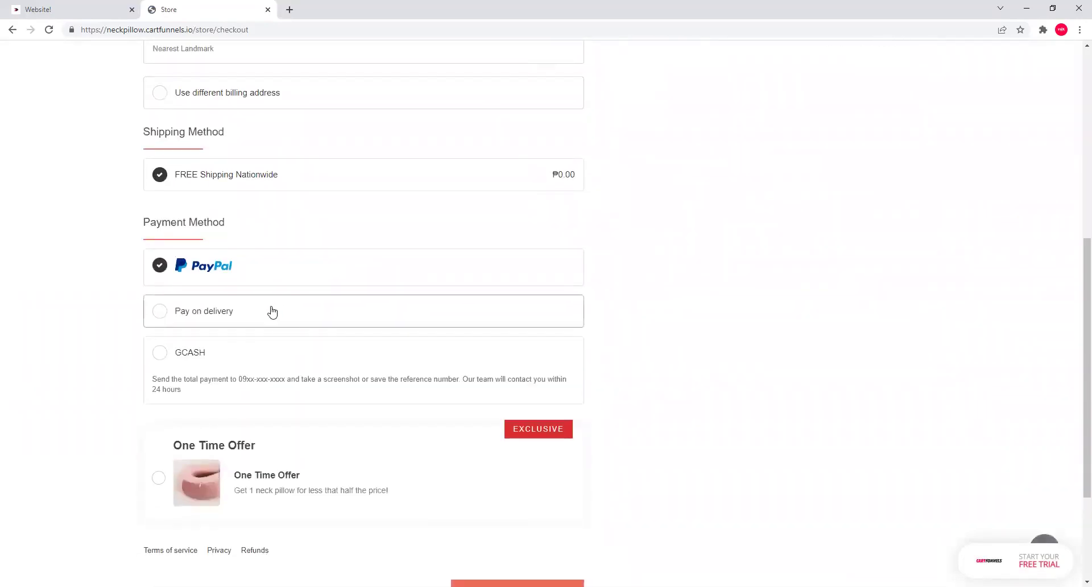
pyautogui.click(219, 314)
pyautogui.click(235, 354)
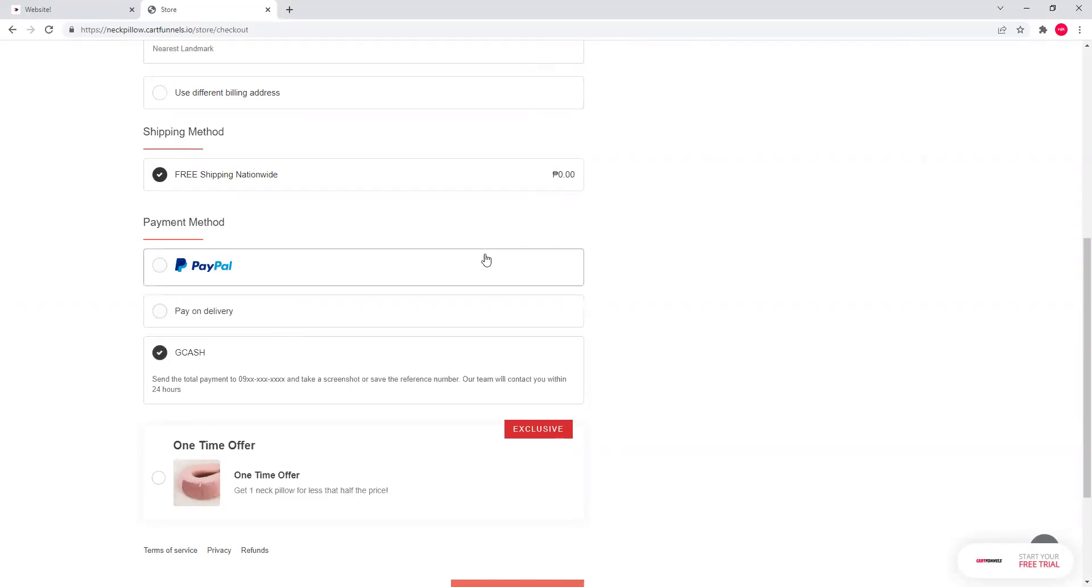
pyautogui.scroll(-2, 633, 439)
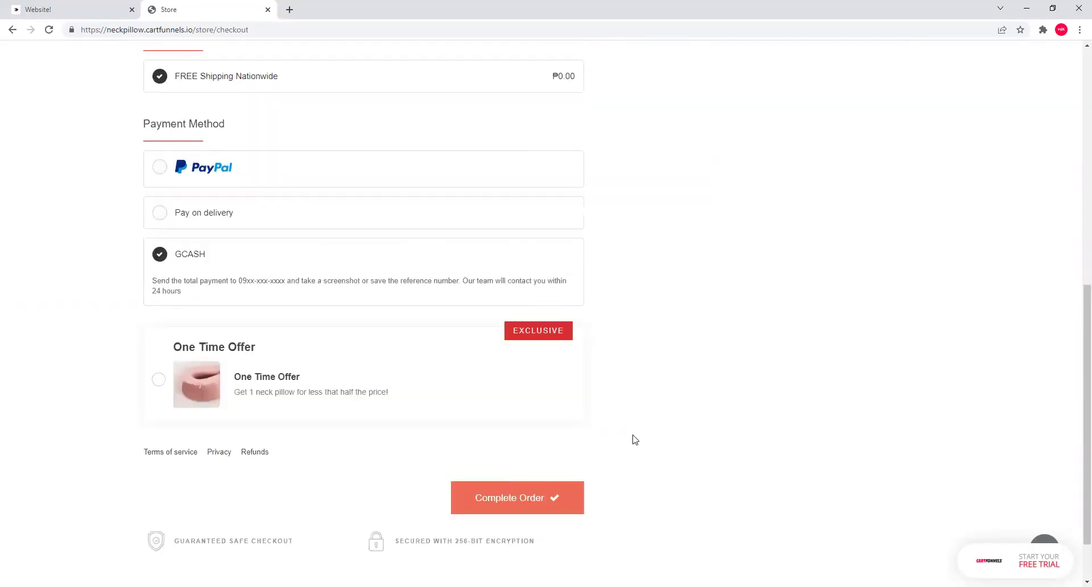
pyautogui.scroll(2, 566, 412)
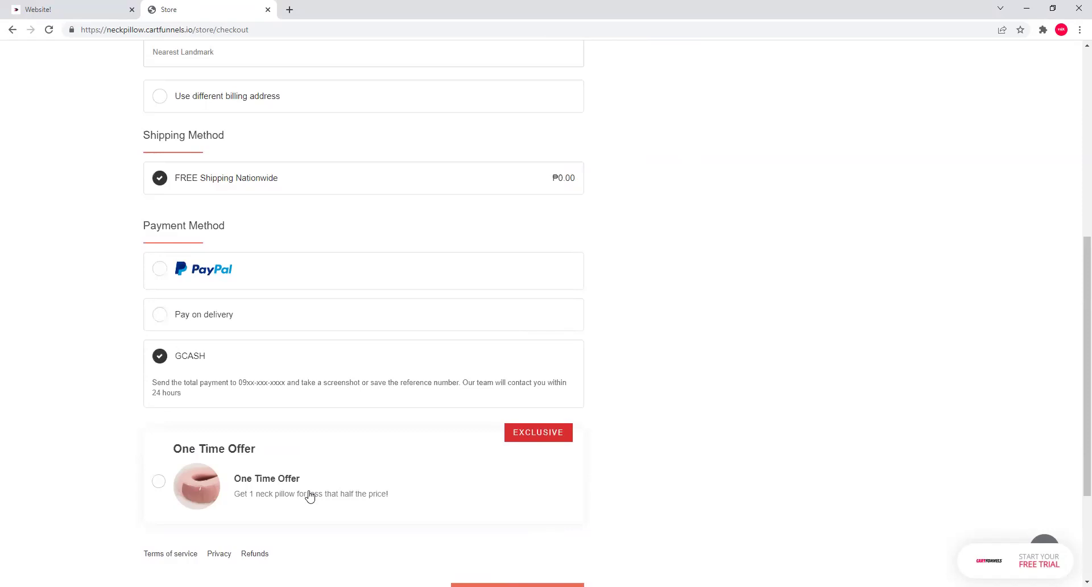
# Take the one-time offer to add a discounted second Neck Pillow, bringing the total to ₱1994.00.
pyautogui.click(310, 496)
pyautogui.scroll(7, 729, 448)
pyautogui.scroll(-4, 672, 195)
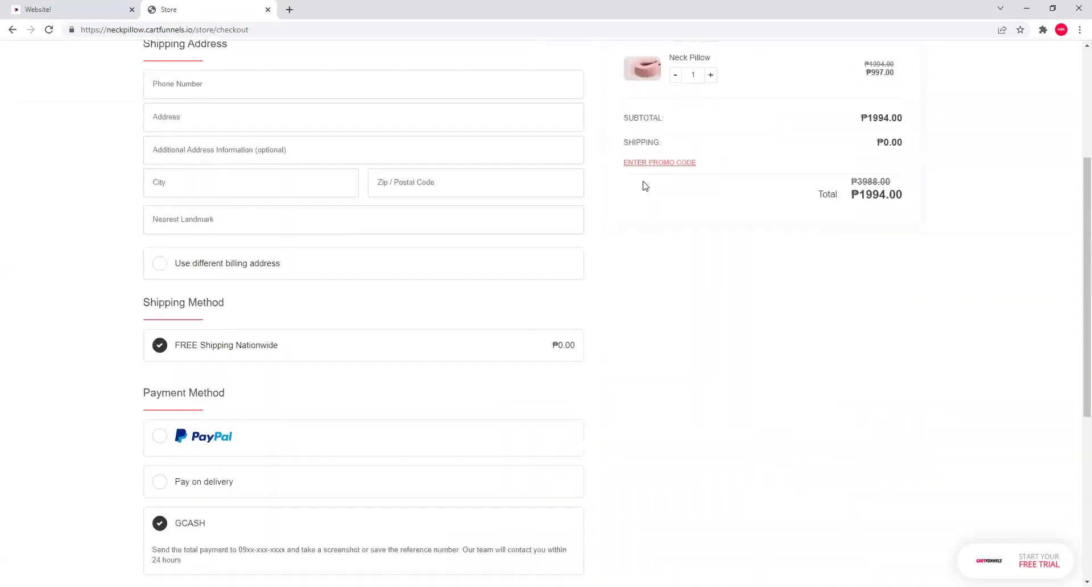
pyautogui.scroll(-4, 593, 280)
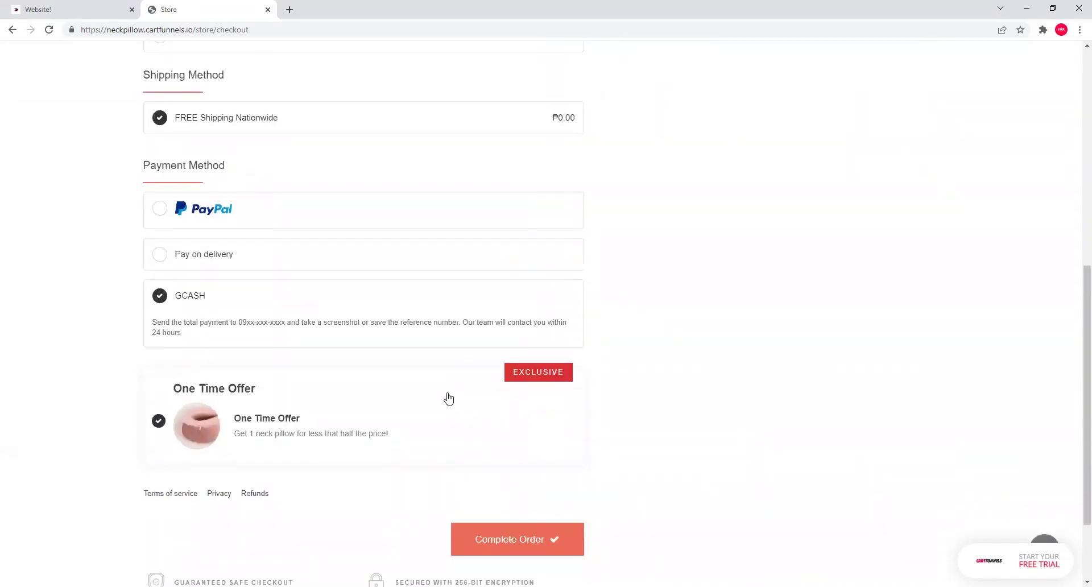
pyautogui.scroll(7, 773, 301)
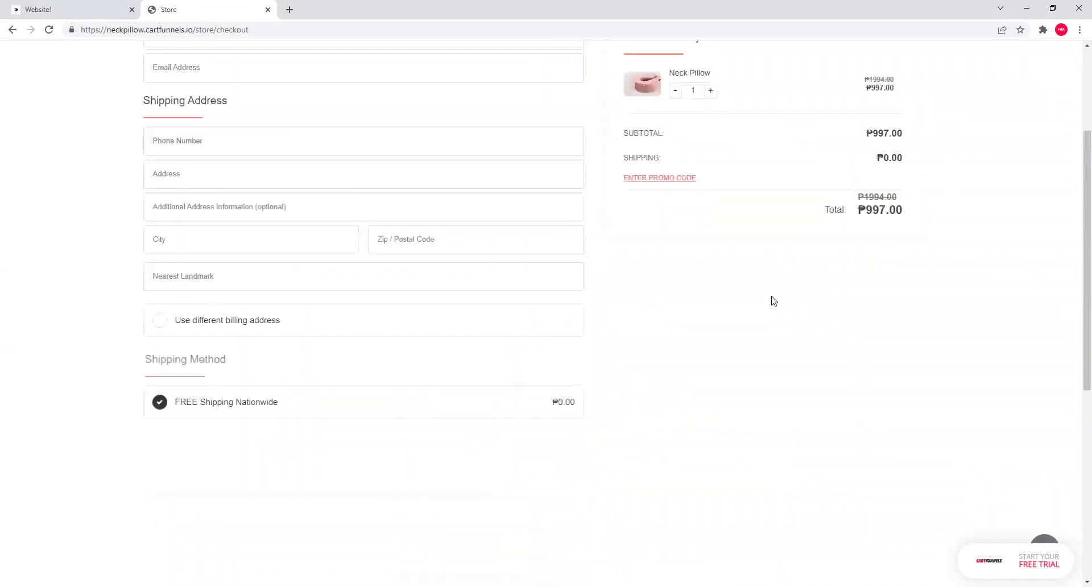
pyautogui.scroll(-6, 773, 316)
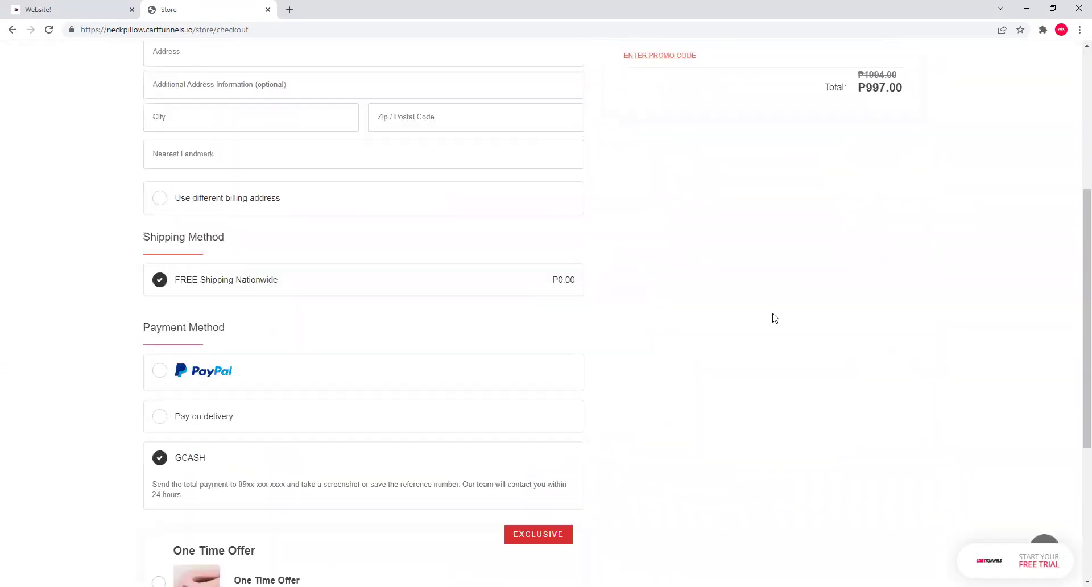
pyautogui.click(159, 477)
# Clear the accidental page-wide selection and switch payment to Pay on delivery.
pyautogui.scroll(6, 680, 373)
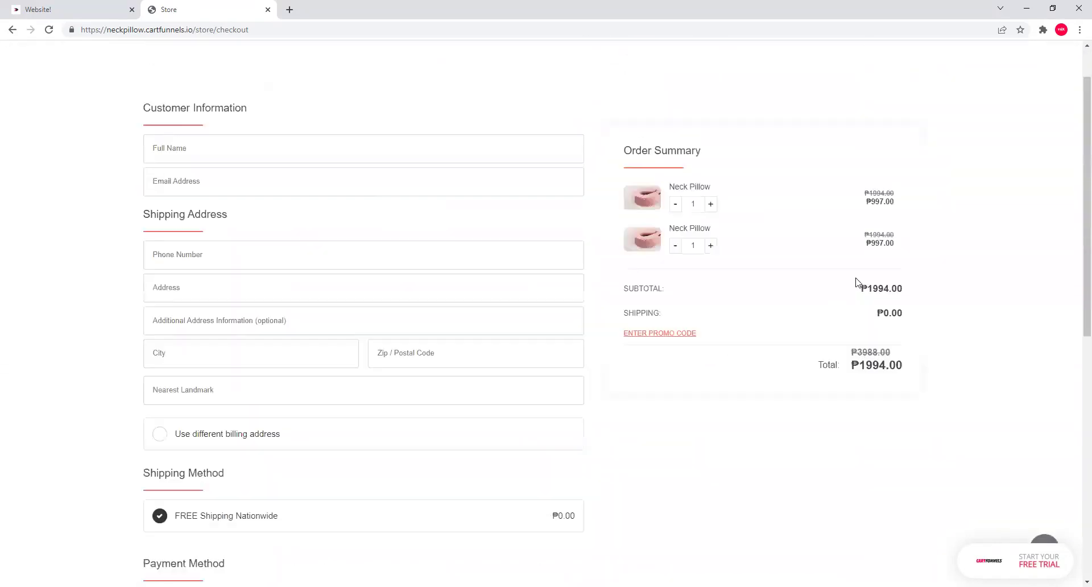
pyautogui.hotkey('ctrl', 'a')
pyautogui.click(932, 297)
pyautogui.scroll(-6, 700, 310)
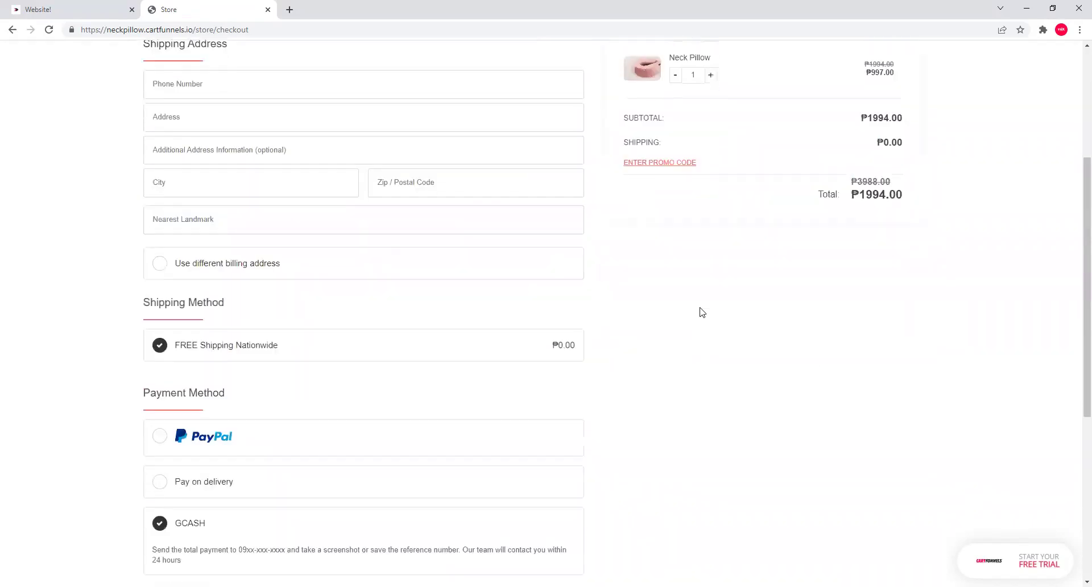
pyautogui.scroll(-1, 697, 310)
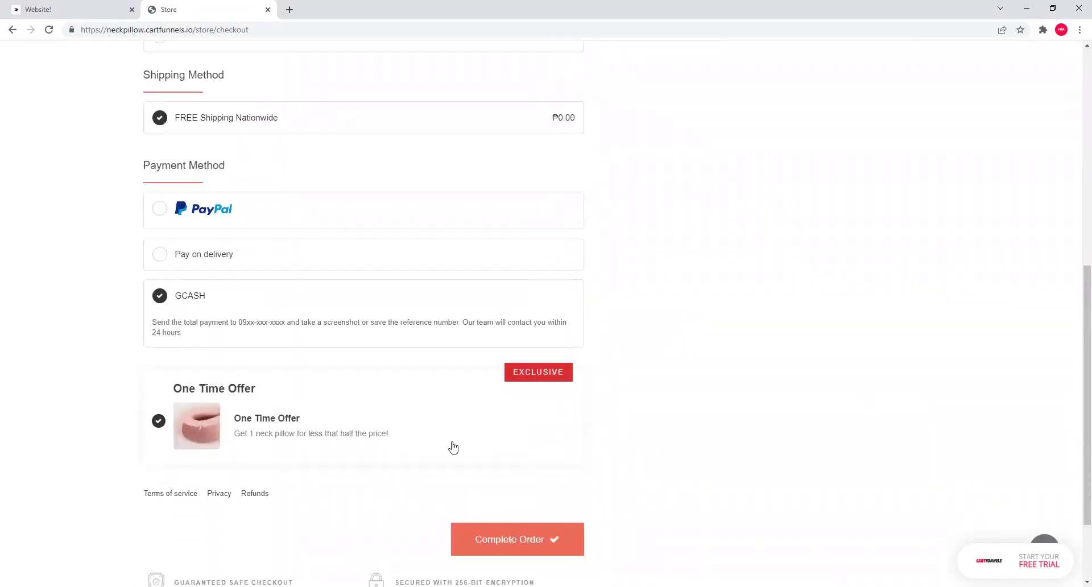
pyautogui.scroll(1, 726, 334)
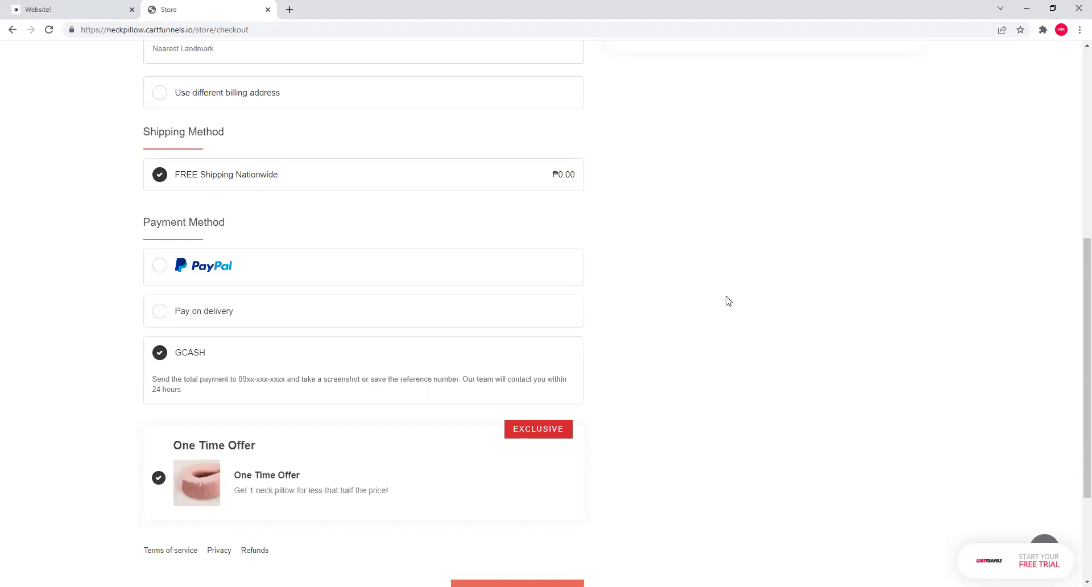
pyautogui.click(180, 311)
# Fill the customer's name and shipping fields from the saved Chrome autofill entry.
pyautogui.scroll(6, 619, 321)
pyautogui.scroll(-8, 582, 402)
pyautogui.scroll(8, 555, 436)
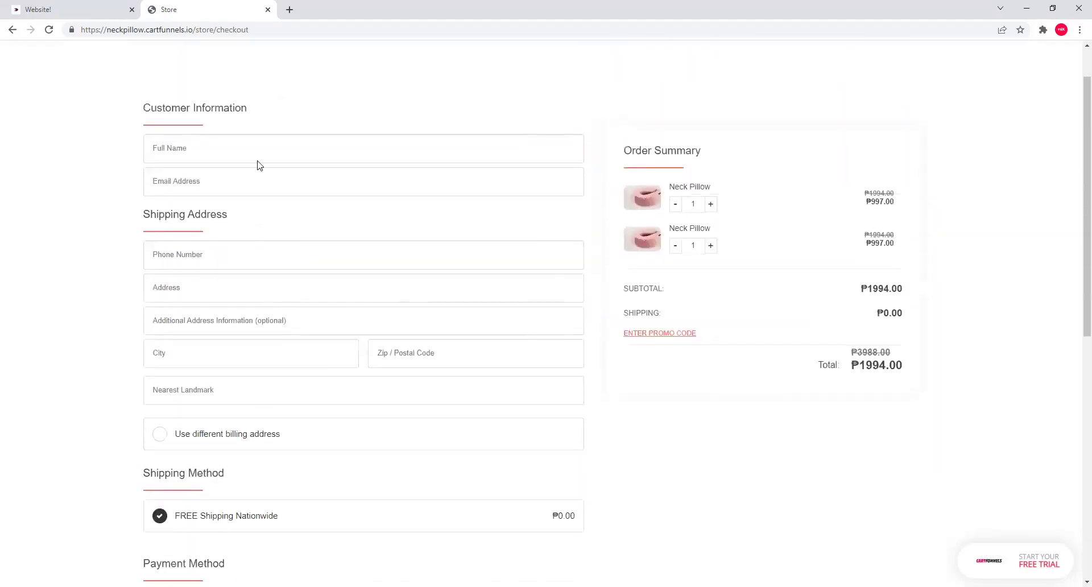
pyautogui.click(257, 161)
pyautogui.click(222, 179)
# Enter City '12345' and Nearest Landmark '1234567', then scroll down to the order button.
pyautogui.click(241, 358)
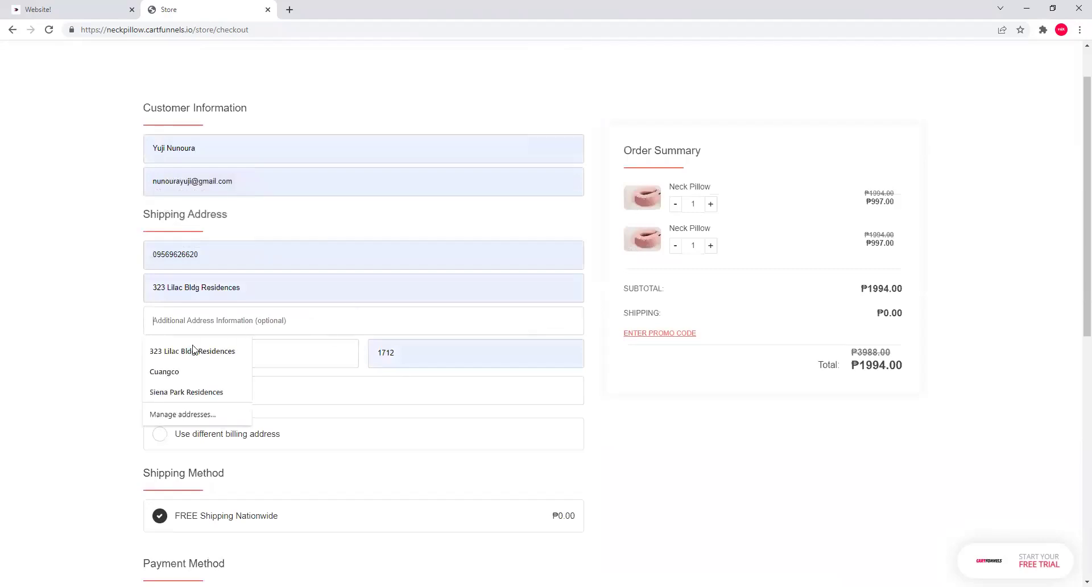
pyautogui.click(241, 360)
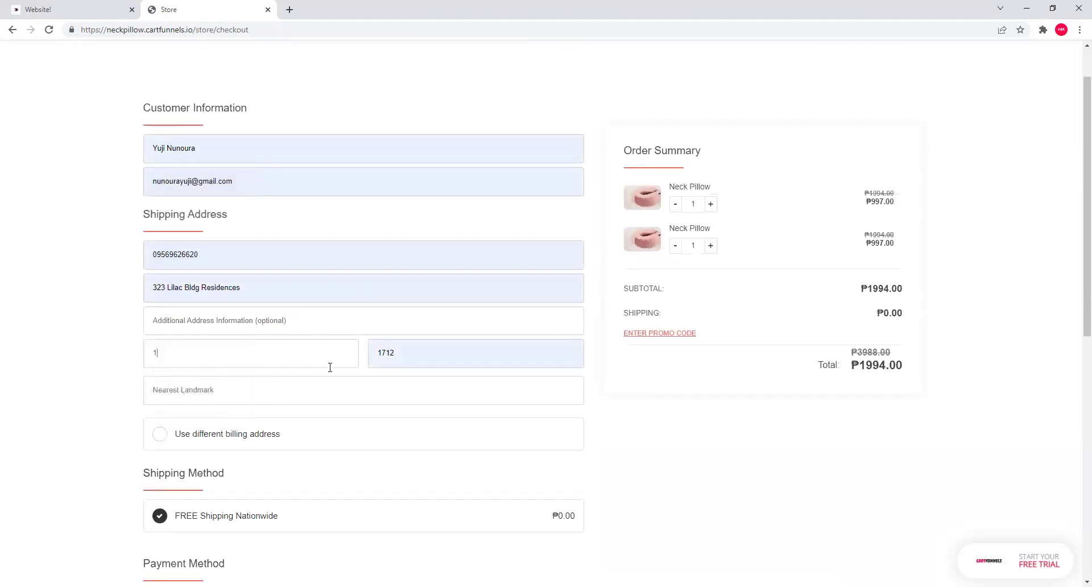
pyautogui.write('12345')
pyautogui.click(317, 399)
pyautogui.write('1234567')
pyautogui.scroll(-8, 569, 407)
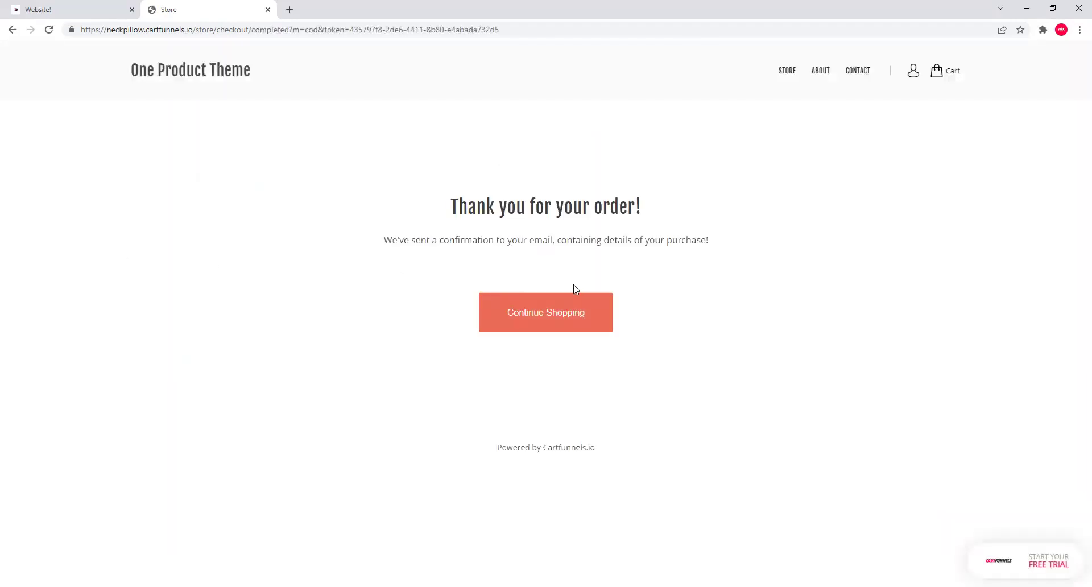
# Return to the store home page and reopen it in the website builder.
pyautogui.click(228, 73)
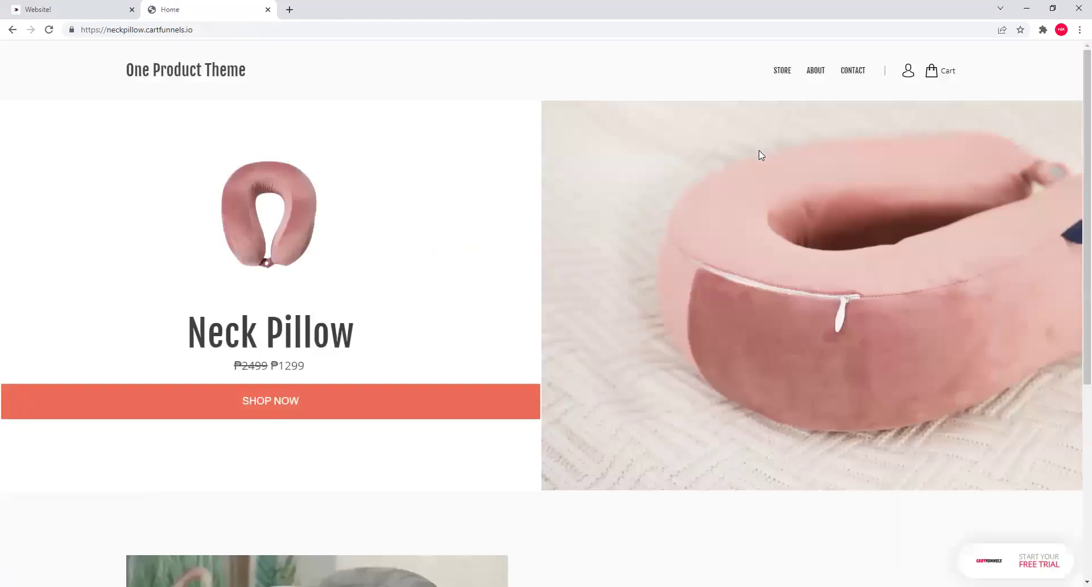
pyautogui.click(44, 7)
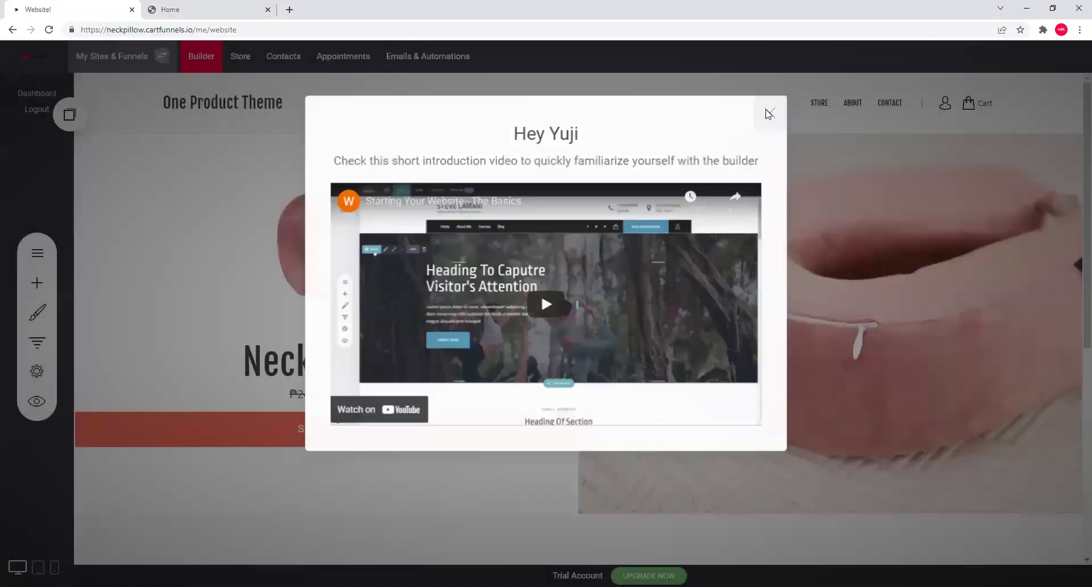
pyautogui.click(771, 110)
pyautogui.scroll(-7, 623, 272)
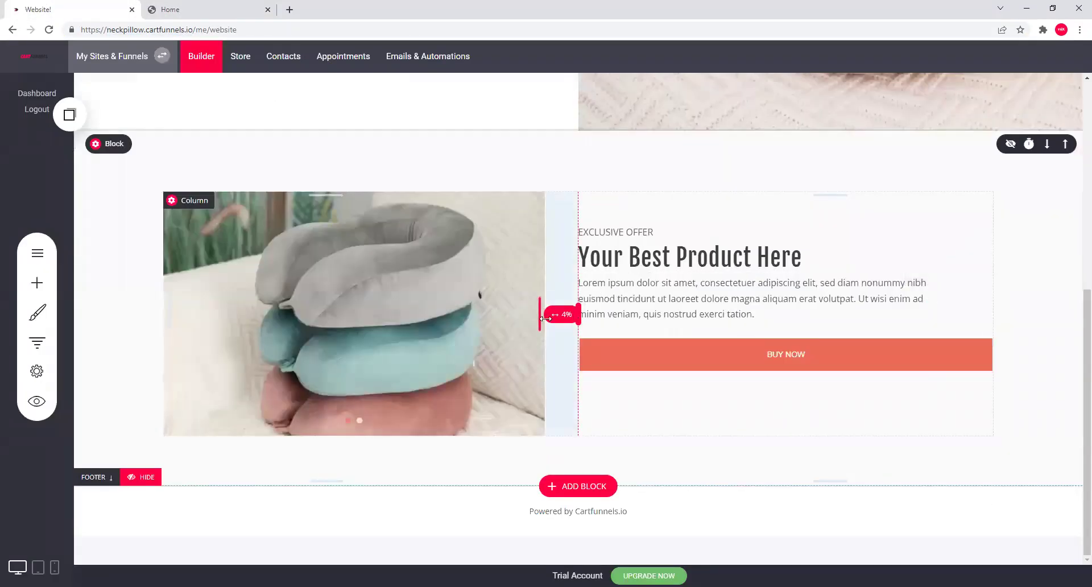
pyautogui.scroll(5, 532, 319)
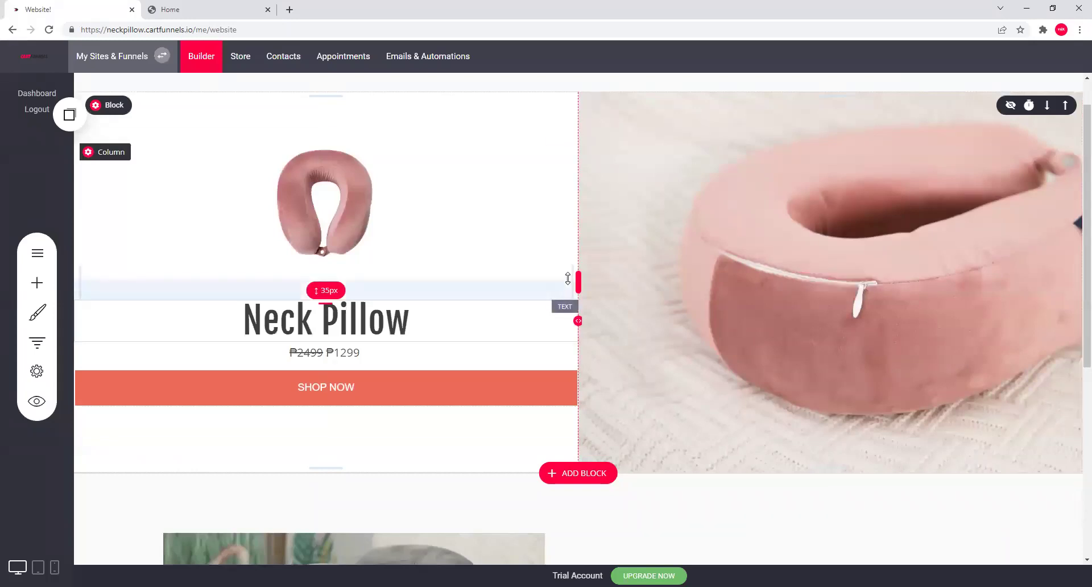
# Trial-resize the Neck Pillow hero column, then undo it to keep the original layout.
pyautogui.moveTo(577, 286); pyautogui.dragTo(139, 317)
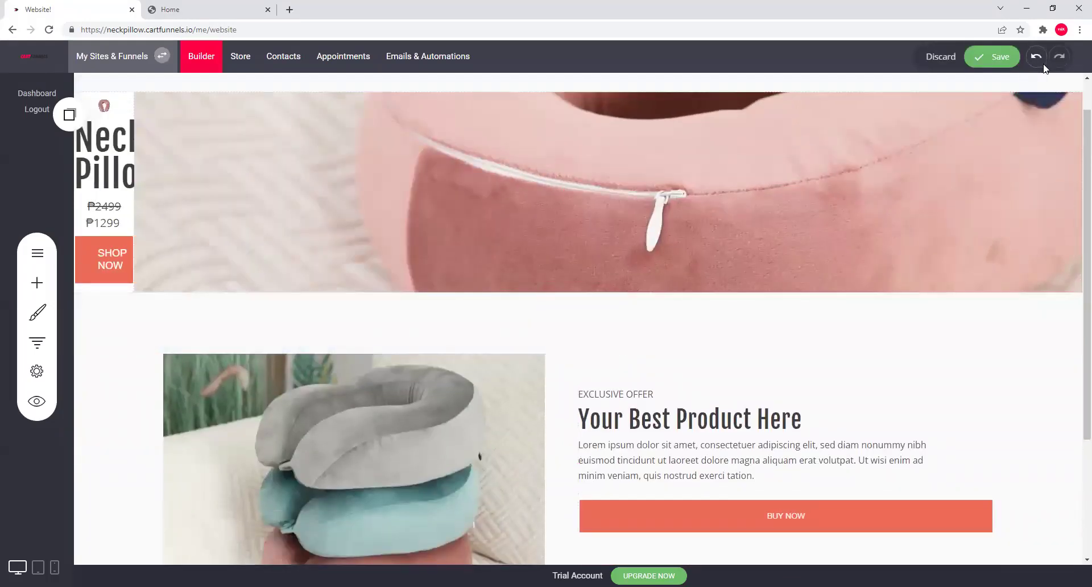
pyautogui.click(1042, 63)
pyautogui.scroll(-5, 661, 302)
pyautogui.scroll(2, 591, 369)
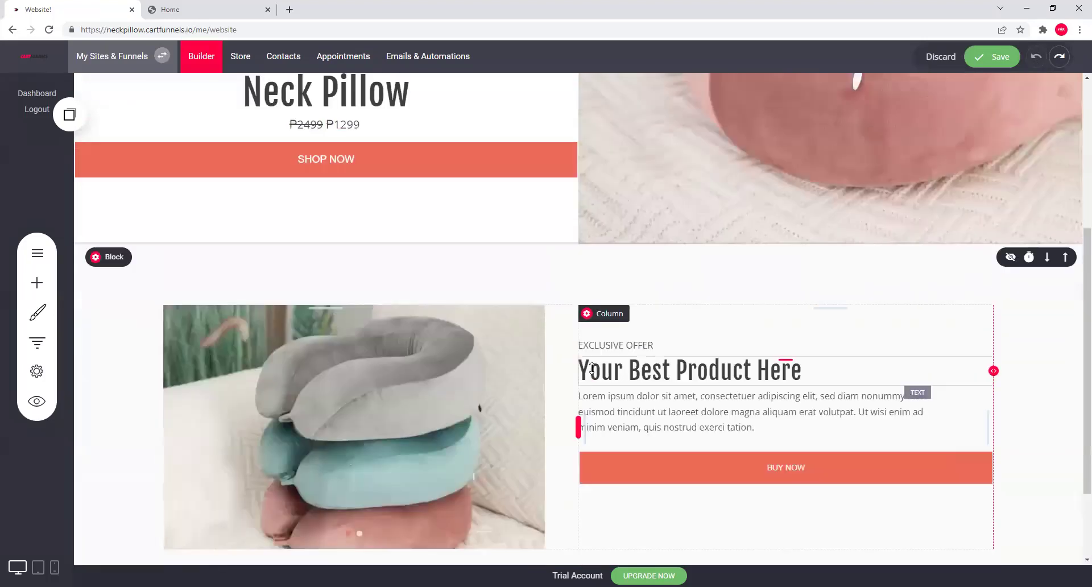
pyautogui.scroll(5, 591, 368)
pyautogui.scroll(-7, 862, 215)
pyautogui.scroll(5, 86, 274)
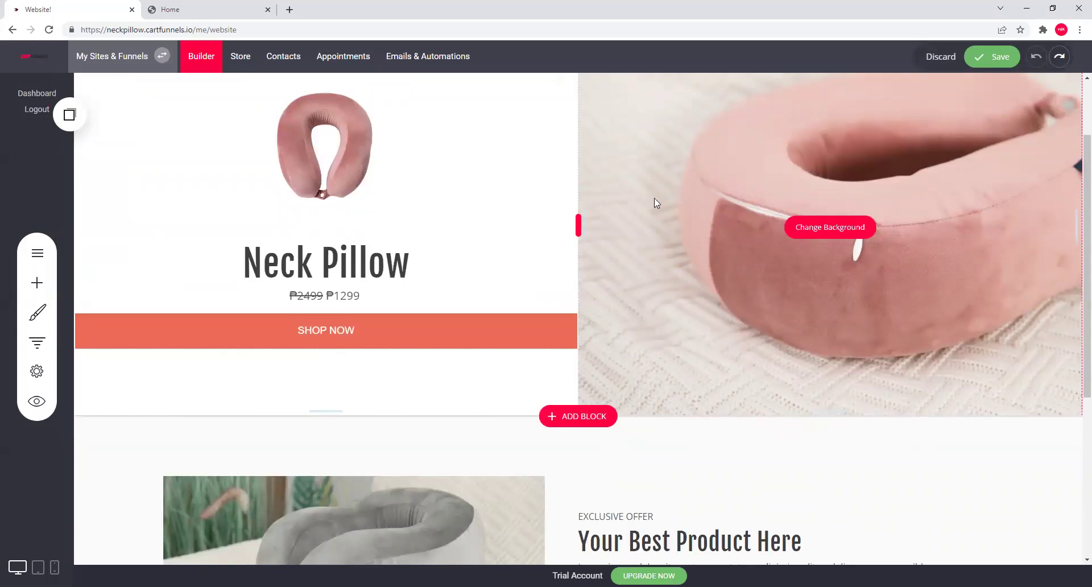
pyautogui.scroll(2, 600, 318)
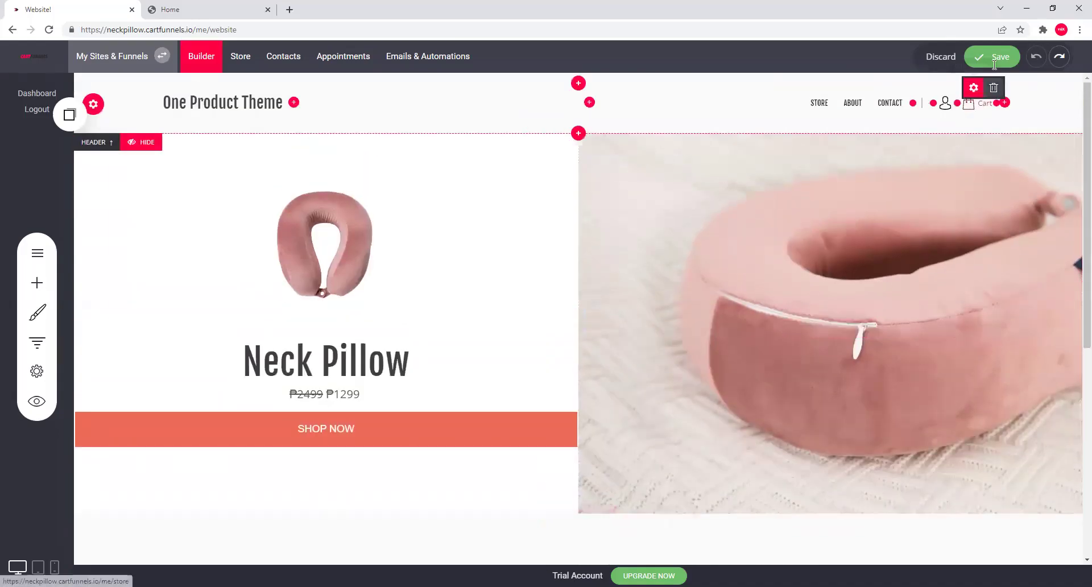